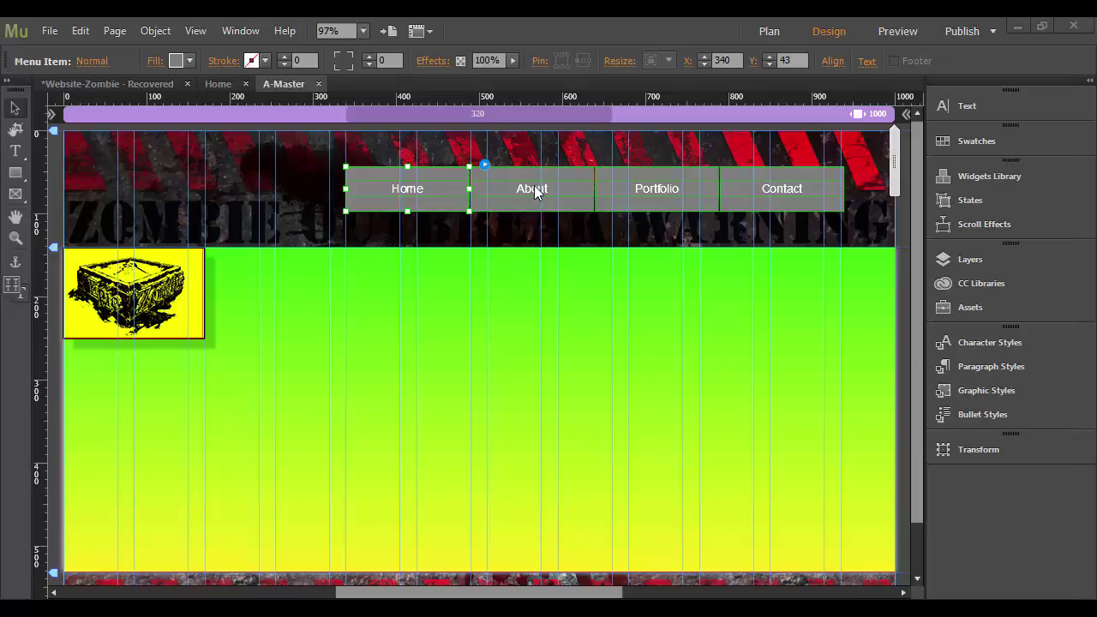
click(588, 201)
click(642, 205)
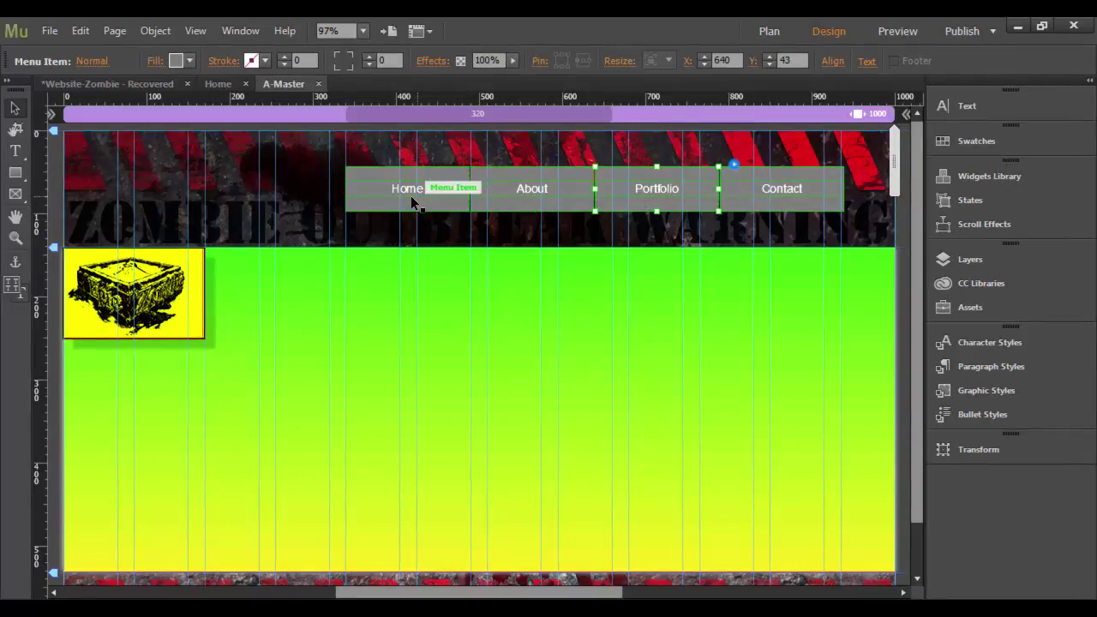
click(385, 195)
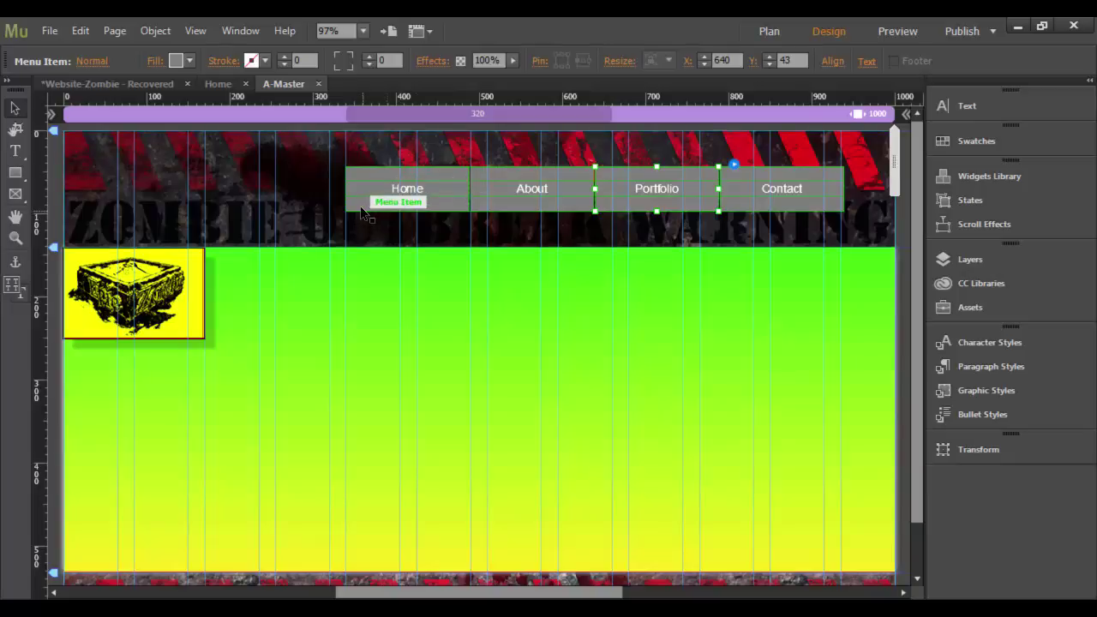
click(498, 210)
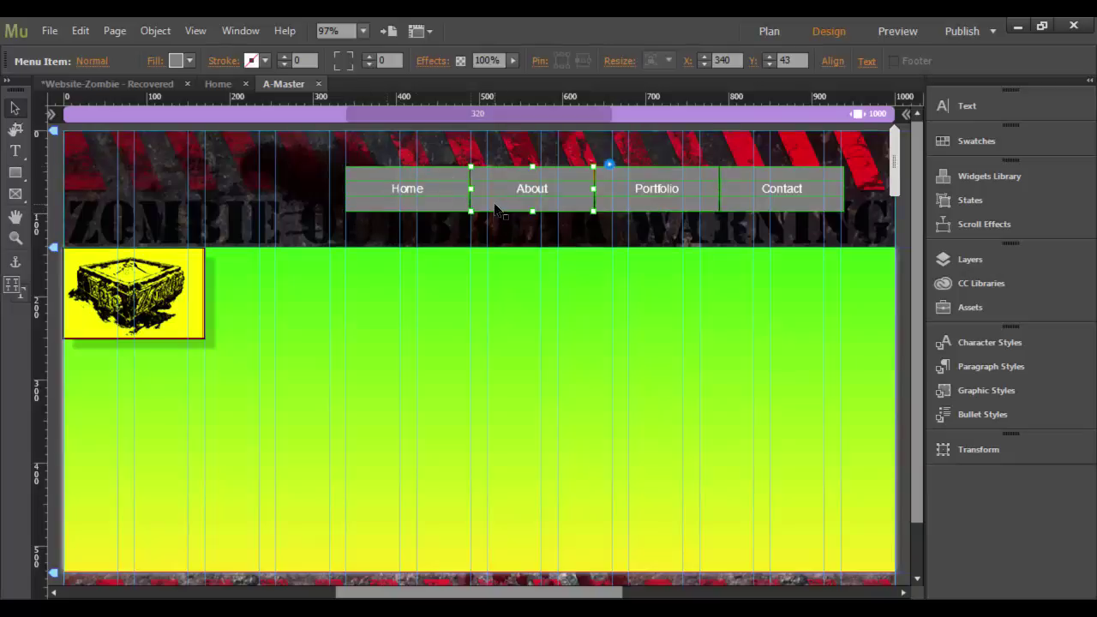
Change the font of the Home menu item's label to Stencil Std Bold.
click(391, 209)
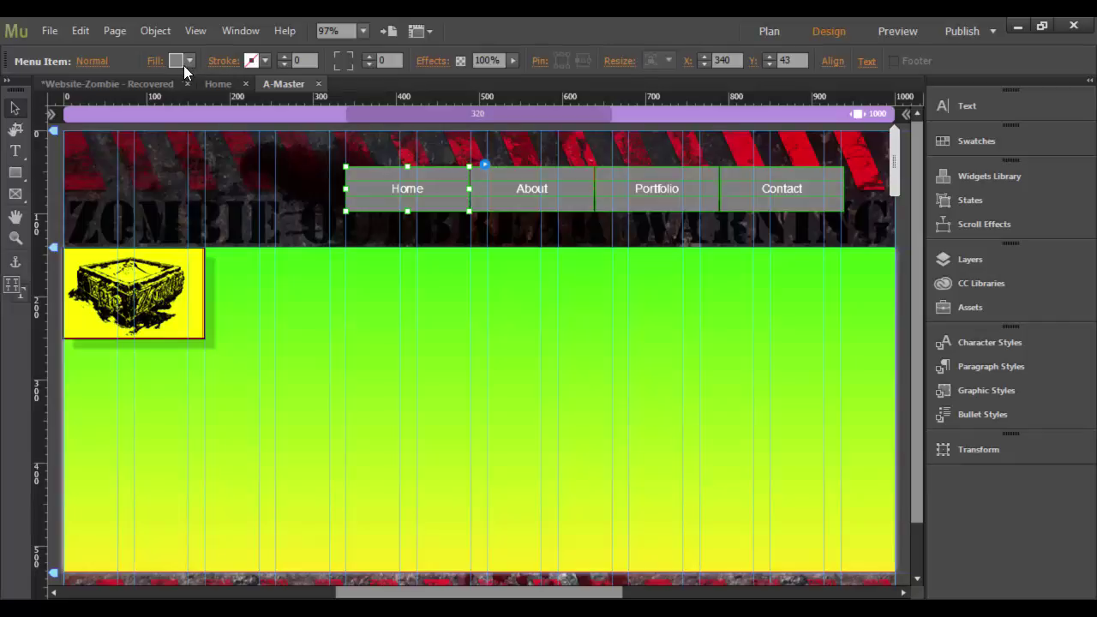
click(92, 62)
click(413, 190)
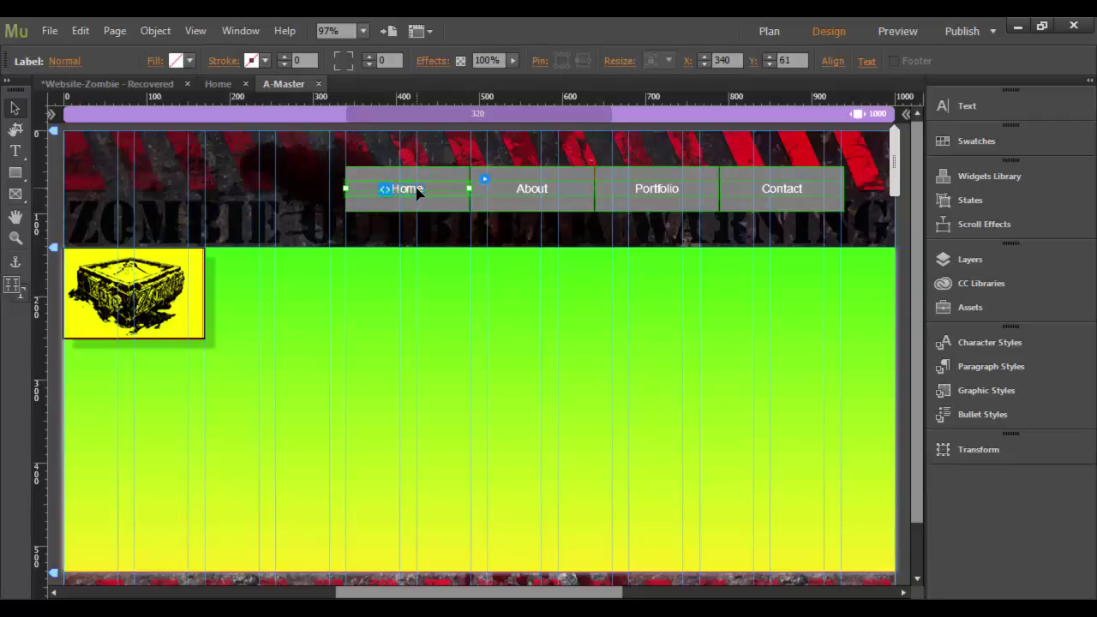
click(422, 195)
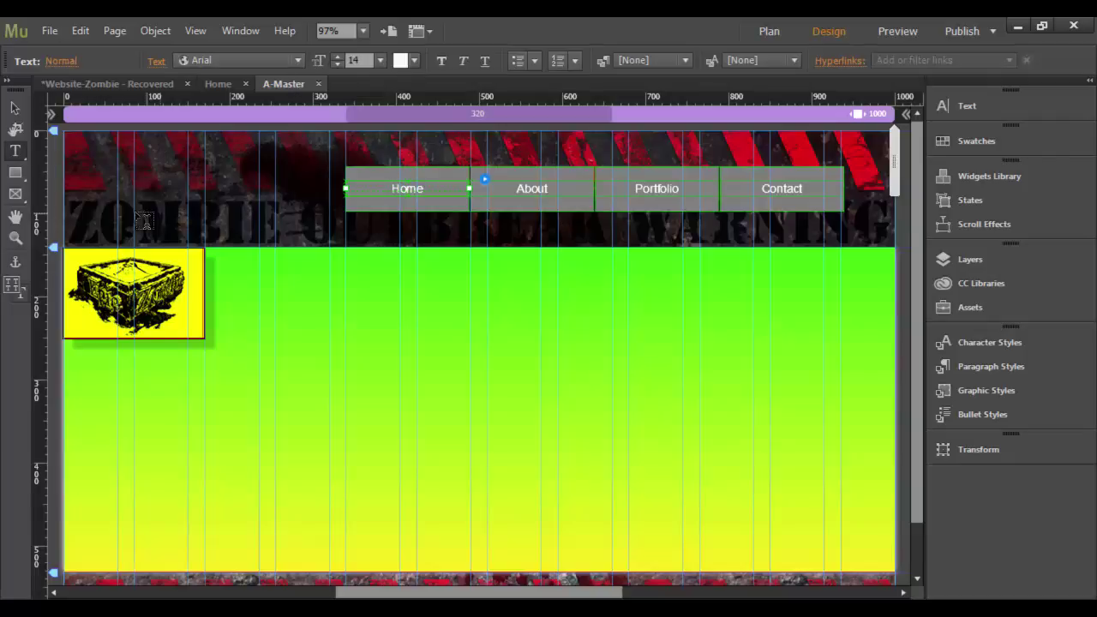
click(297, 60)
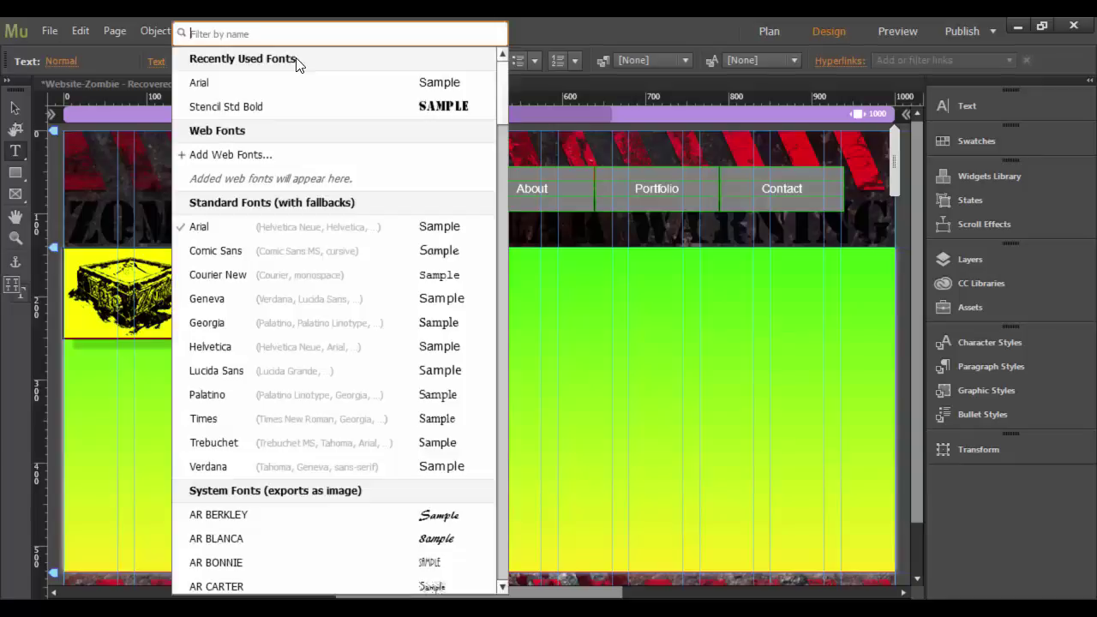
click(257, 108)
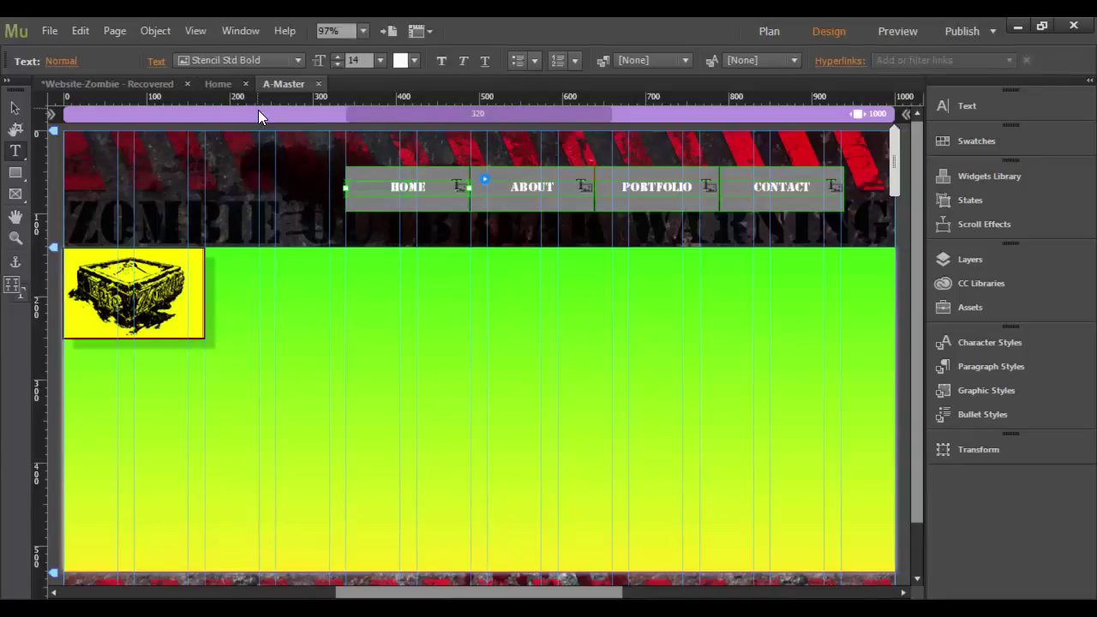
Try a font size of 24 for the menu labels and settle on 30.
click(379, 59)
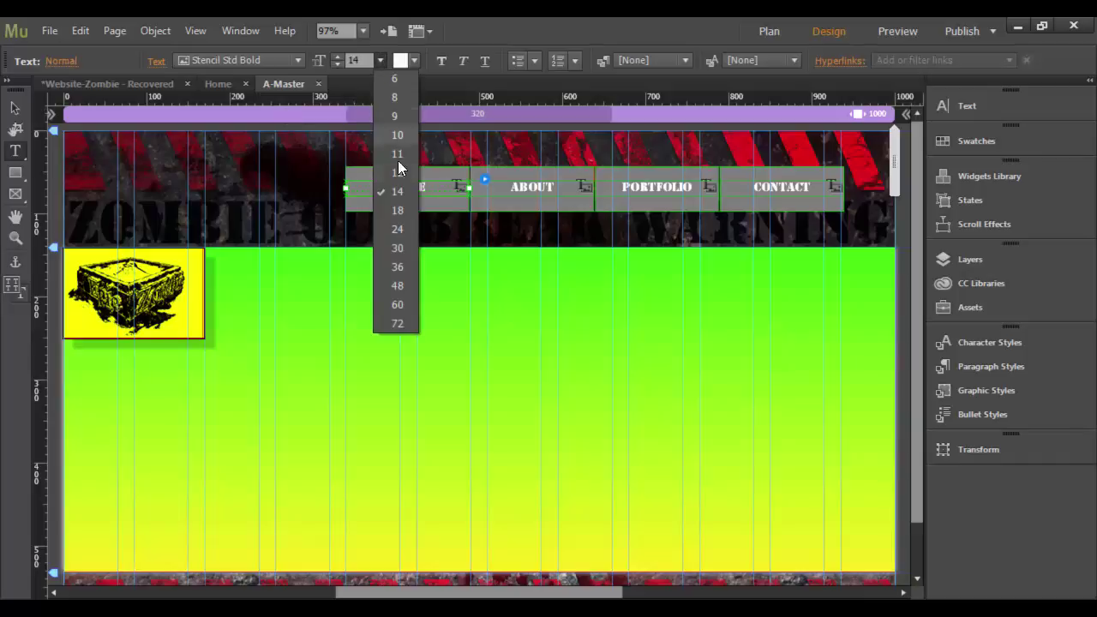
click(402, 231)
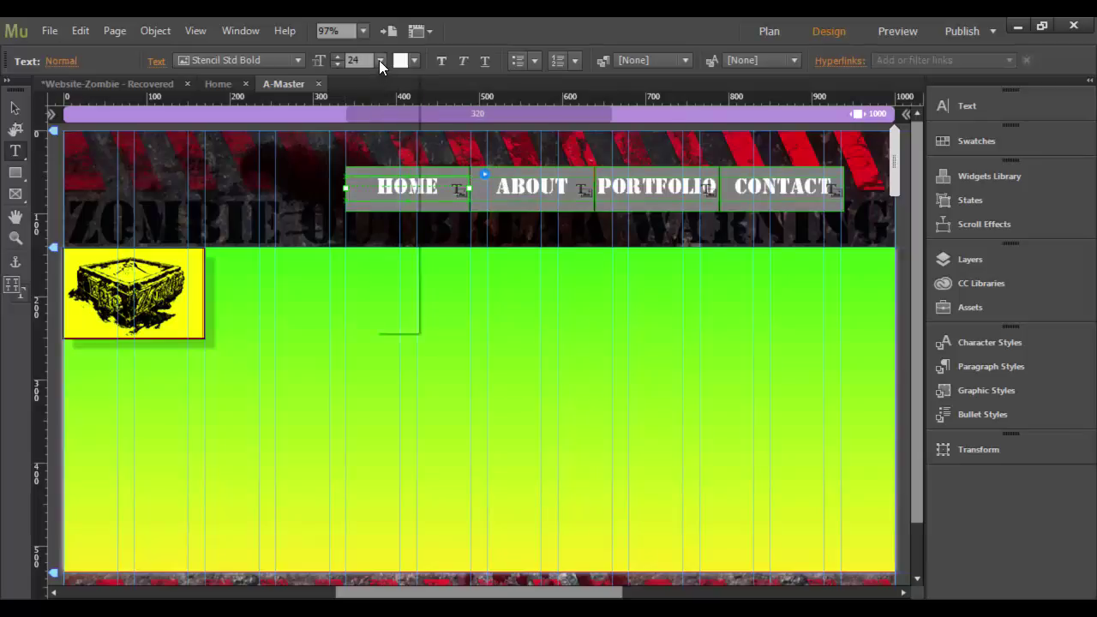
click(379, 60)
click(396, 250)
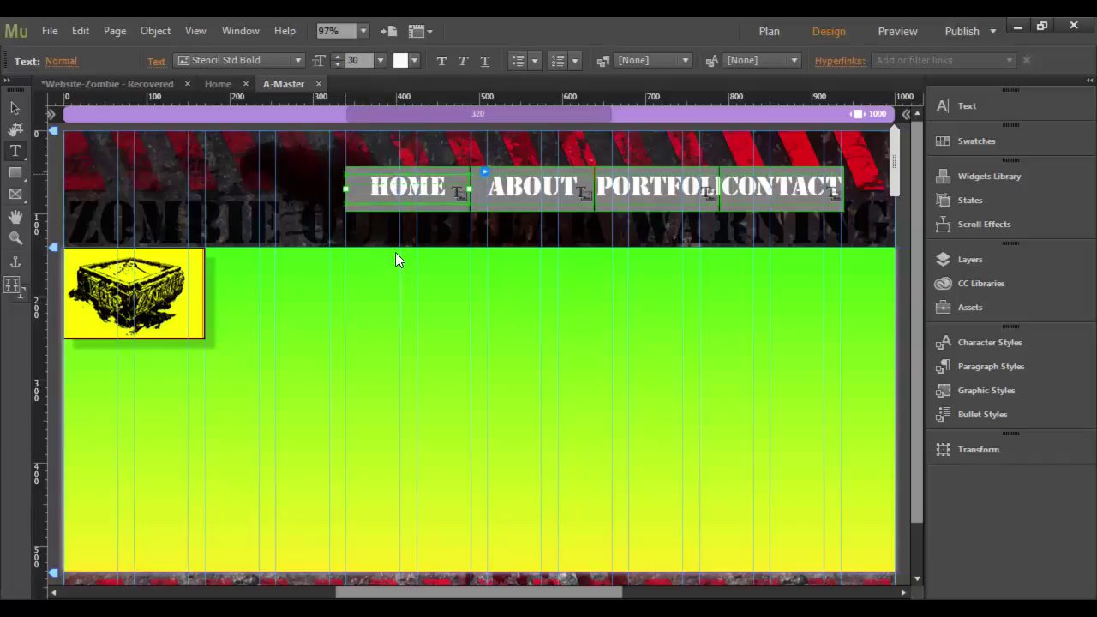
Widen the menu bar on both sides to give the larger labels room and shift it toward the logo side of the header.
click(15, 108)
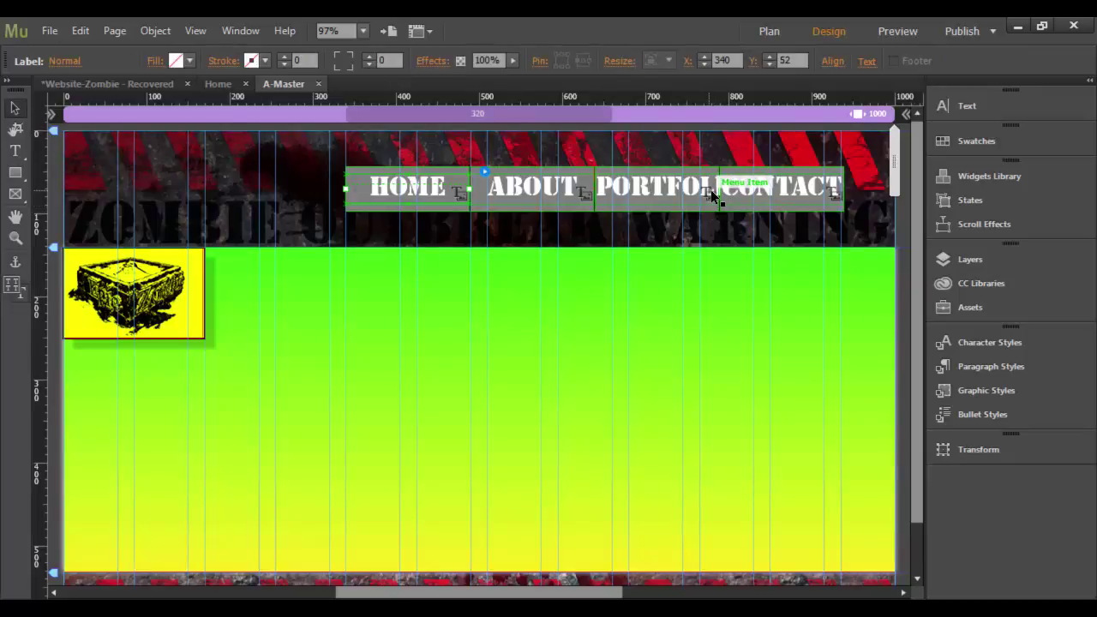
click(842, 188)
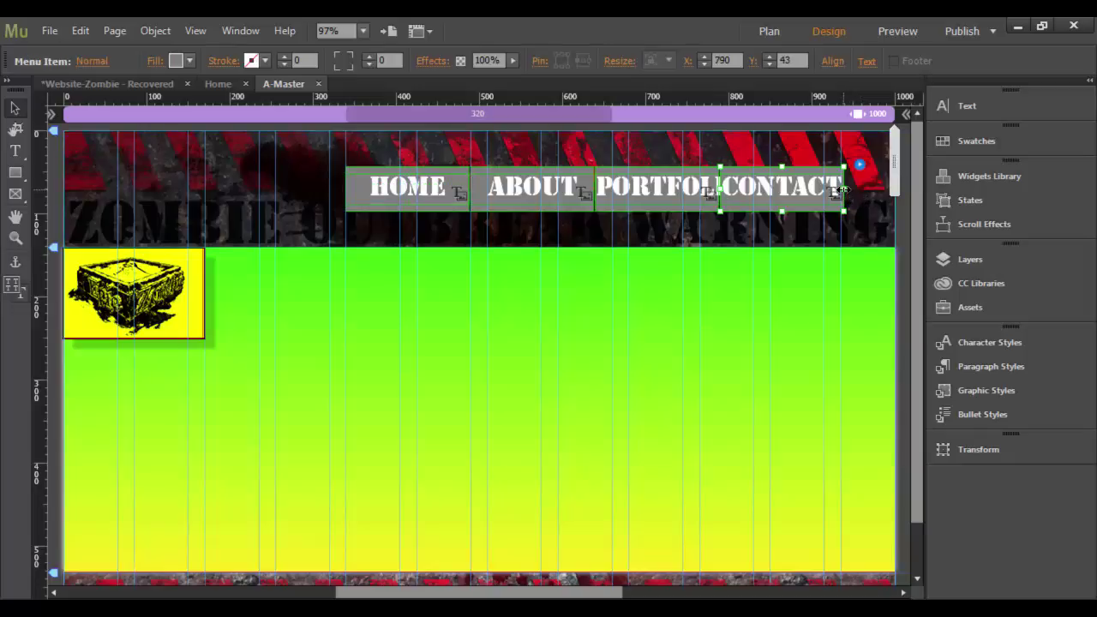
drag(845, 188, 877, 189)
click(326, 191)
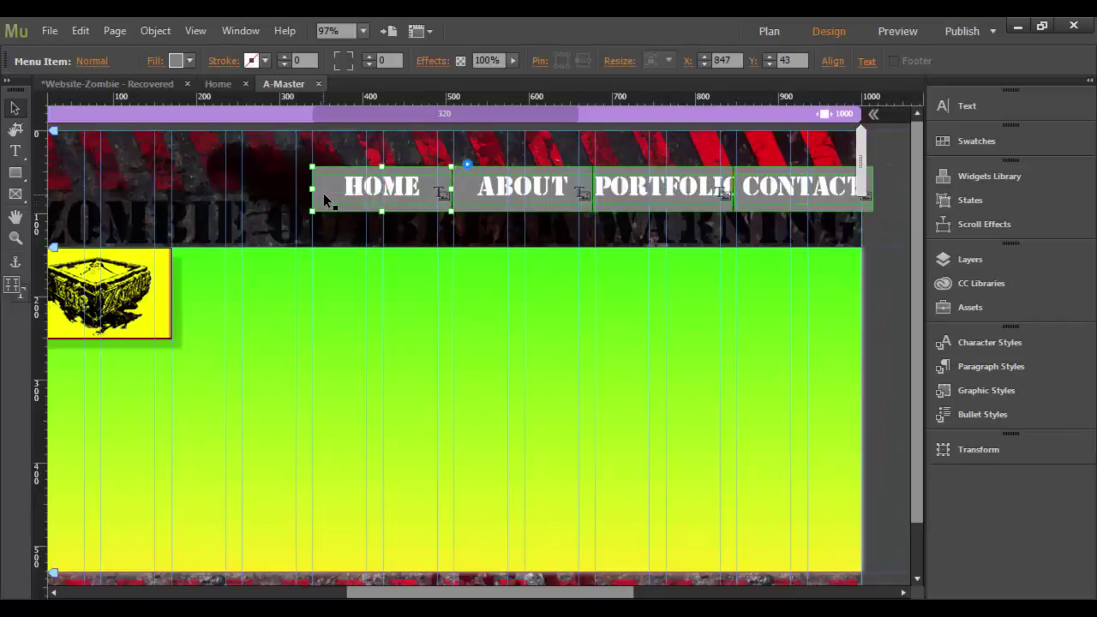
drag(314, 188, 246, 188)
drag(606, 195, 462, 199)
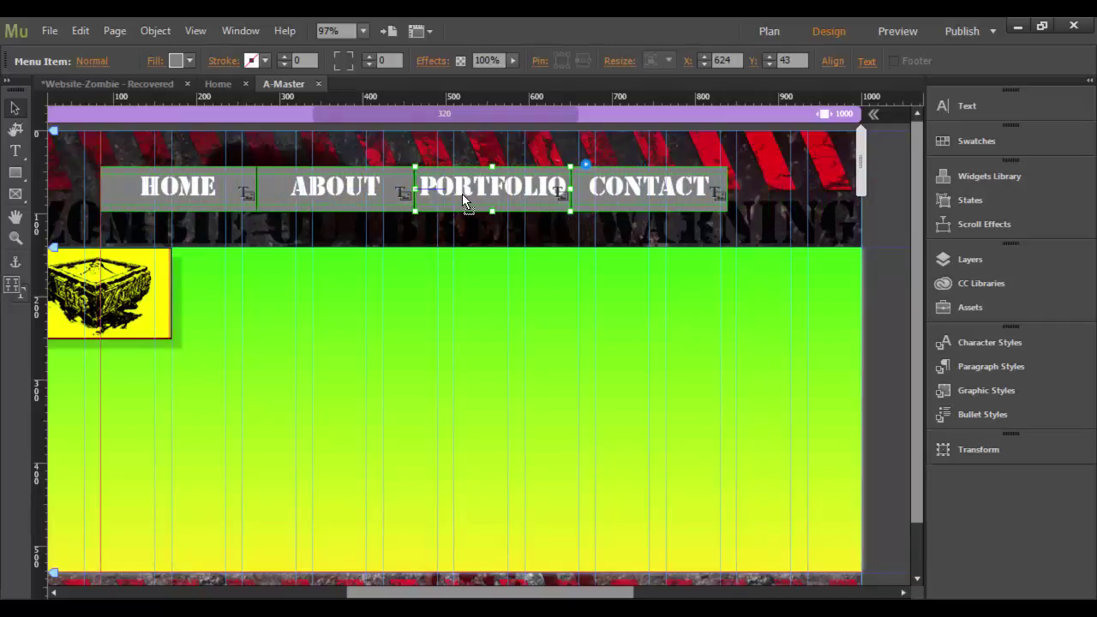
Extend the menu bar to about 765 px wide and reposition it in the header at about X 85, Y 38.
click(725, 191)
drag(725, 189, 735, 189)
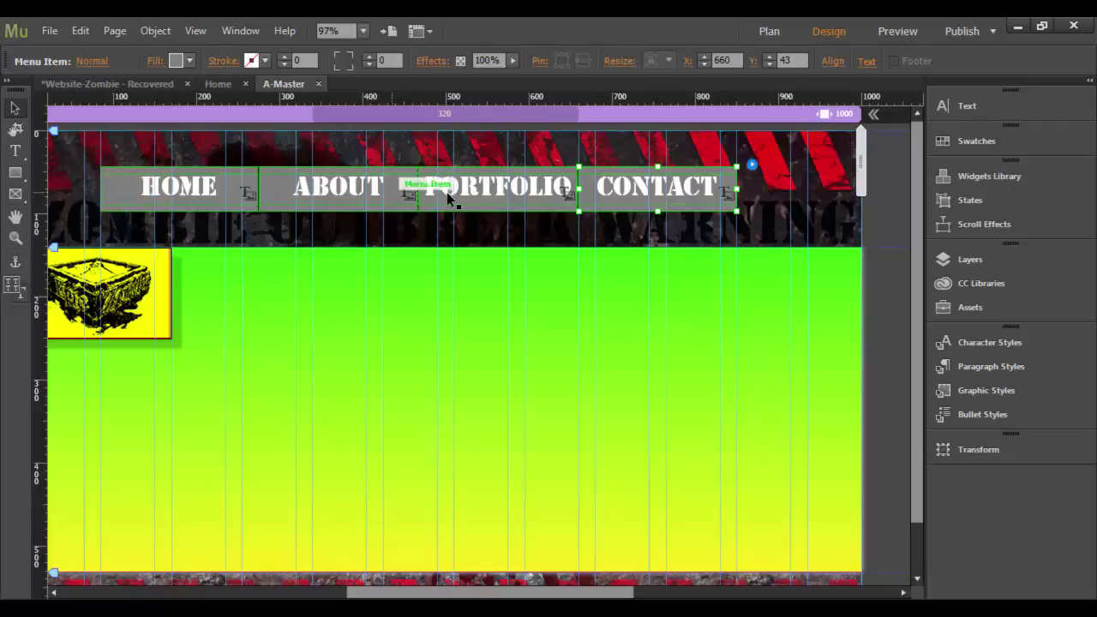
drag(486, 206, 476, 209)
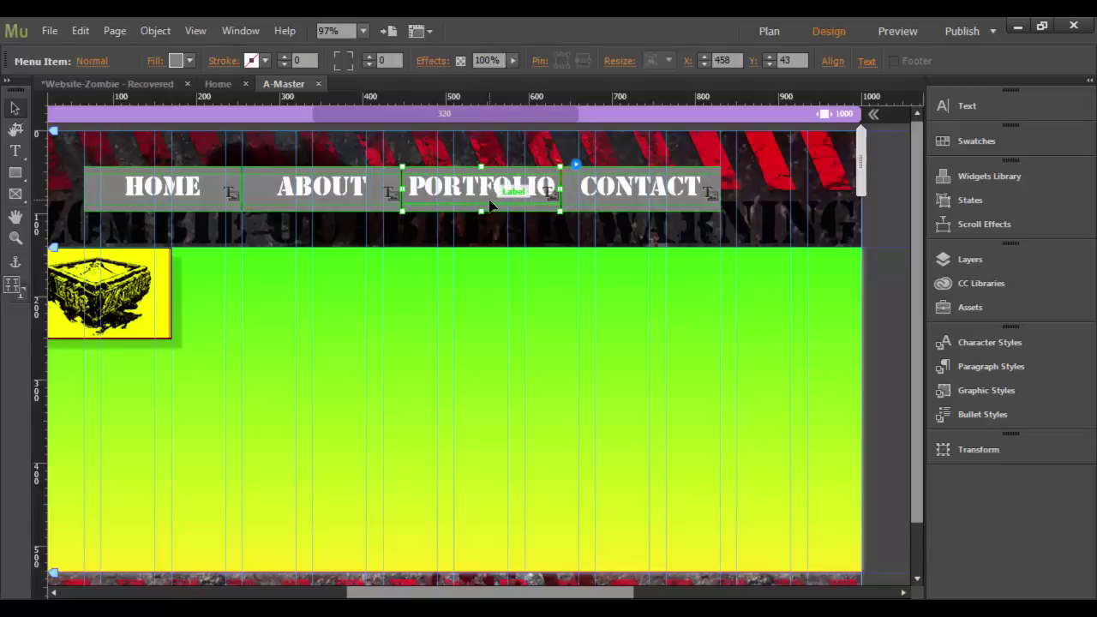
drag(490, 205, 513, 205)
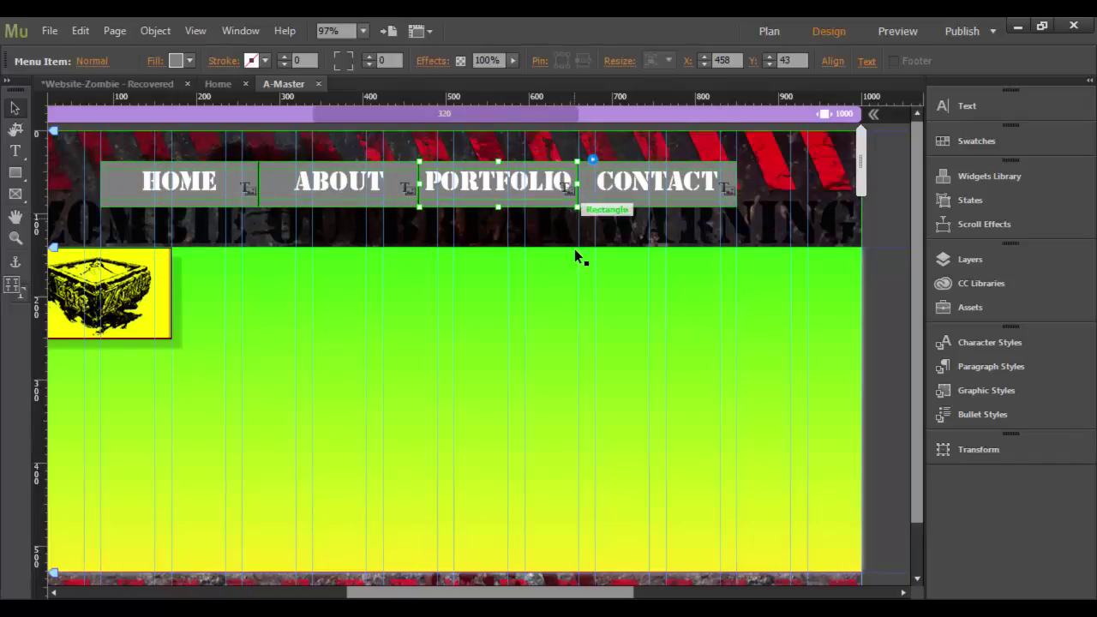
Try rounding the menu items' corners with a radius of 24, toggling the rounding of individual corners.
click(118, 192)
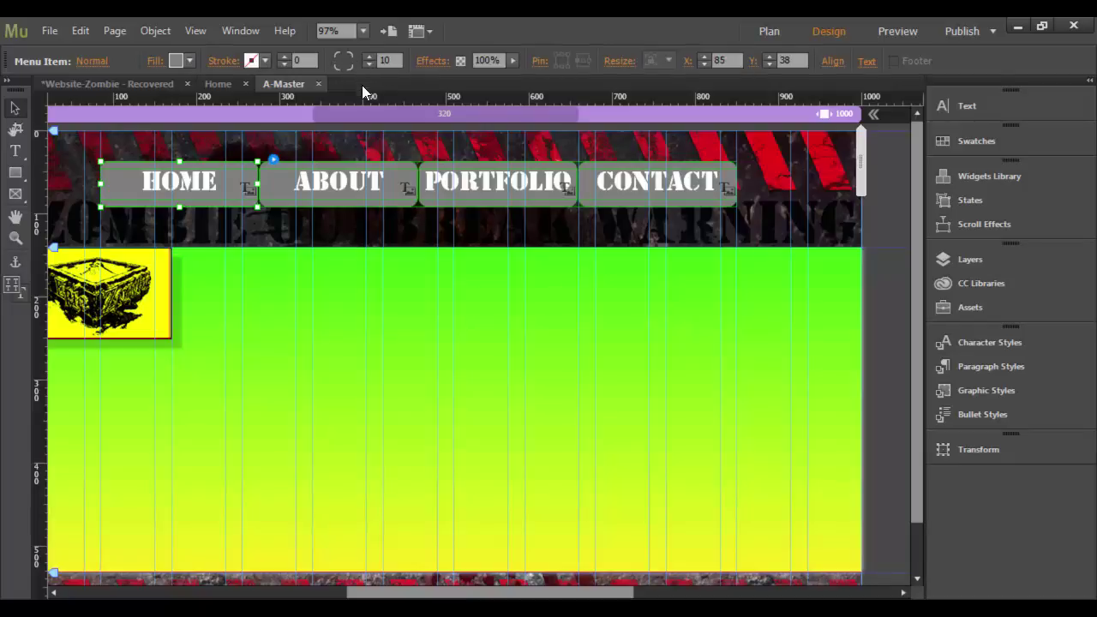
click(371, 54)
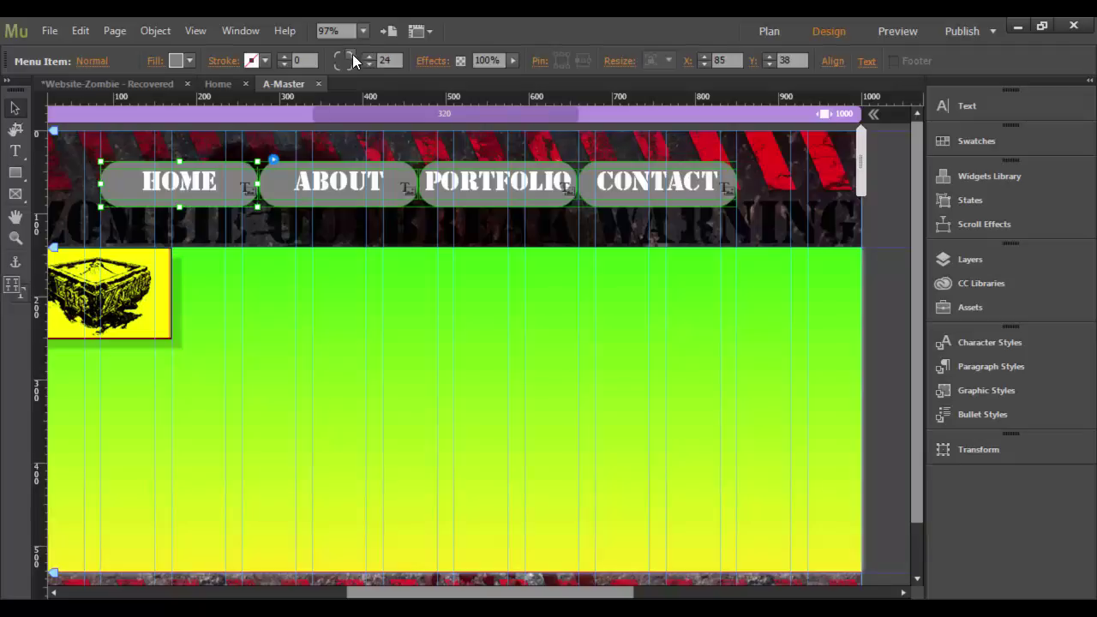
click(348, 54)
click(338, 54)
click(339, 69)
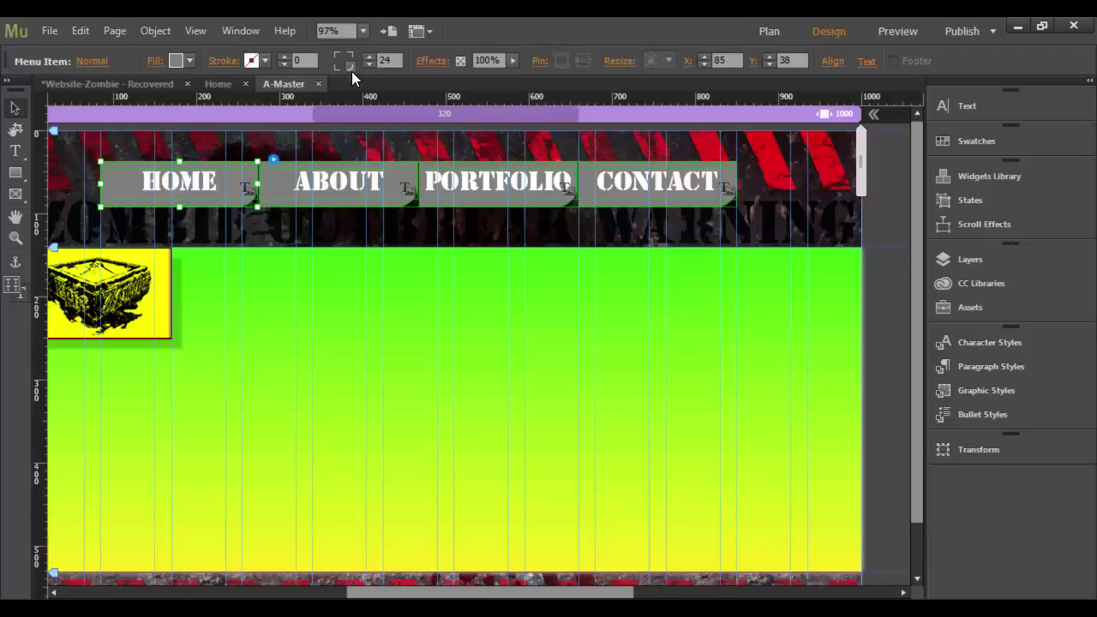
click(352, 69)
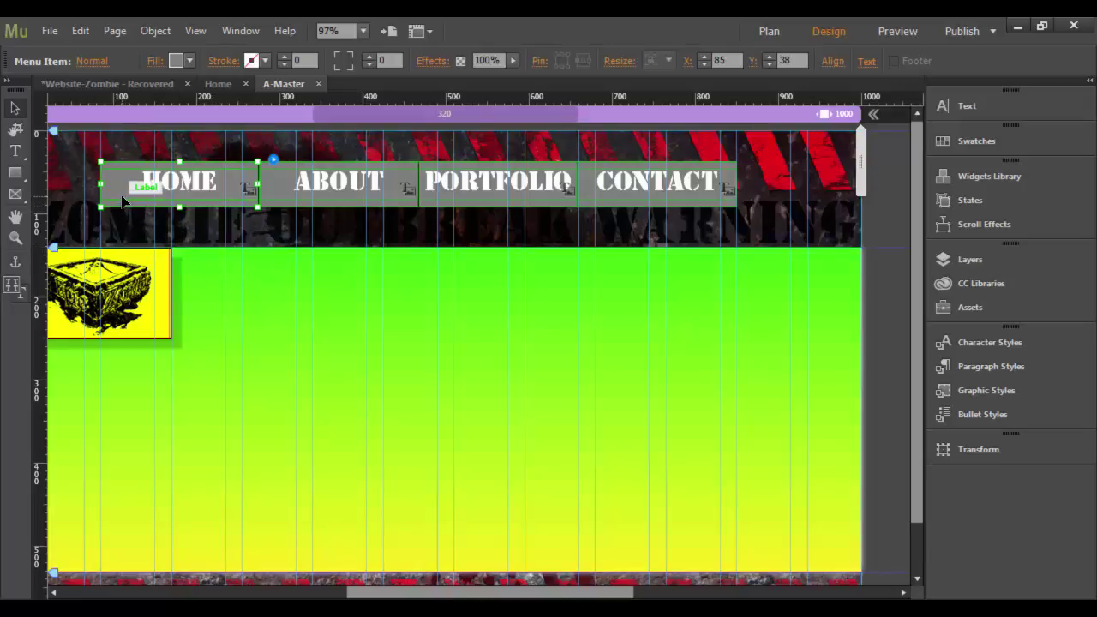
Set the menu items' fill to none and stretch them to the full height of the header.
click(189, 66)
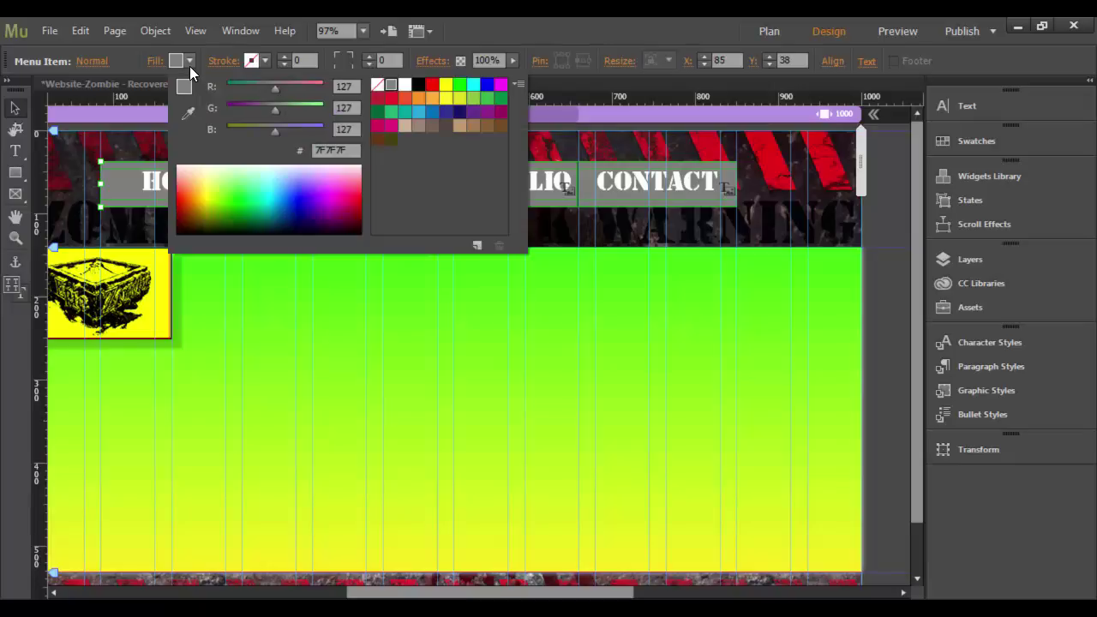
click(377, 84)
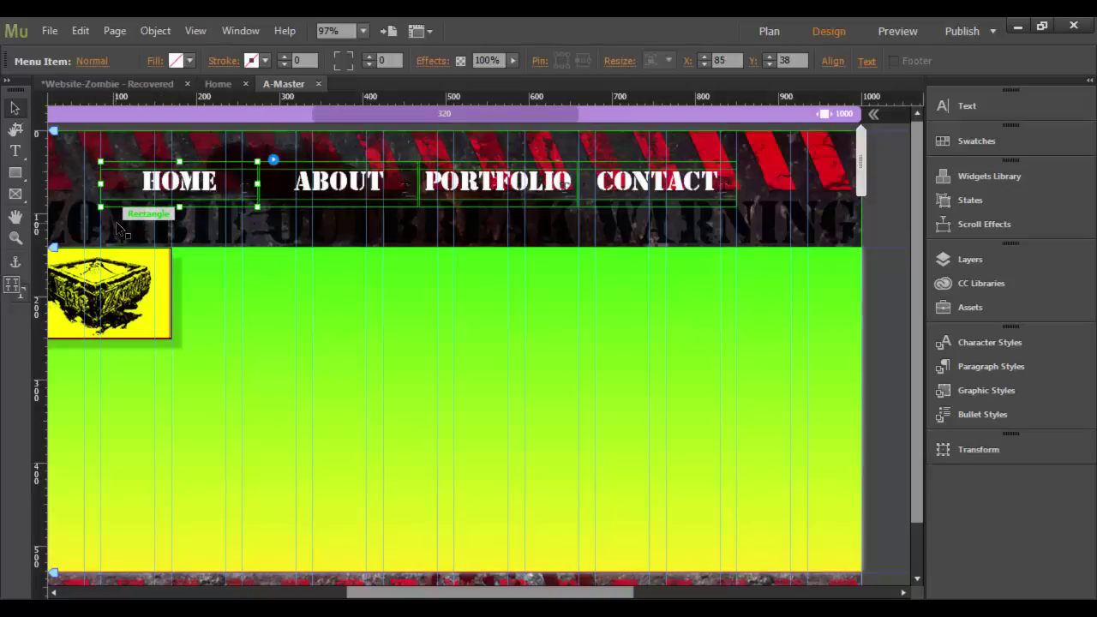
mouse_move(179, 160)
mouse_down()
mouse_move(179, 131)
mouse_move(175, 163)
mouse_up()
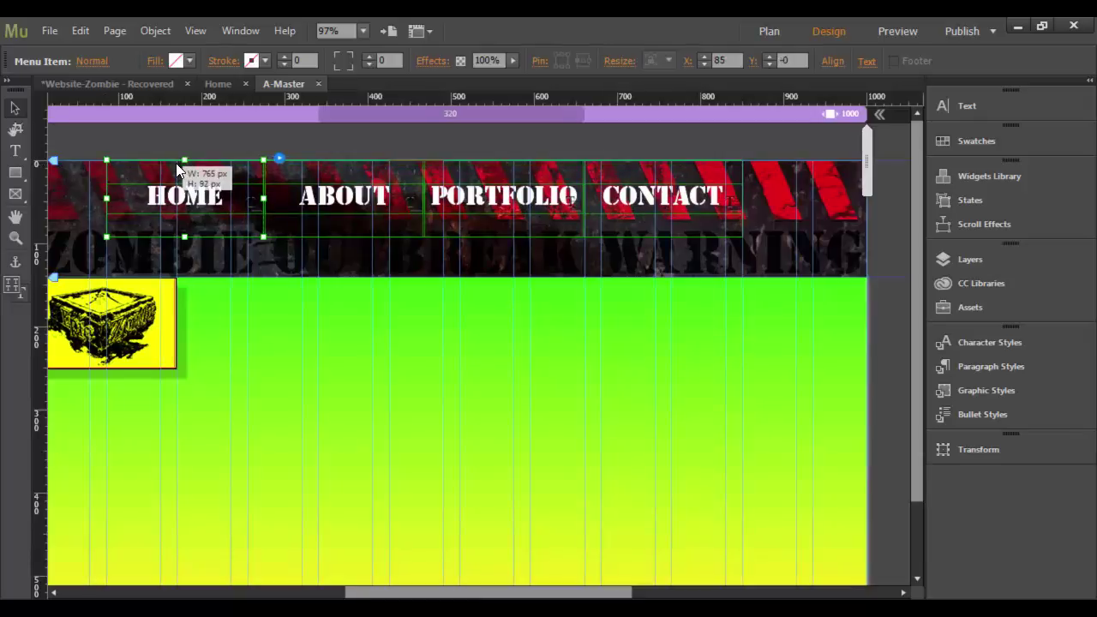
drag(184, 238, 185, 276)
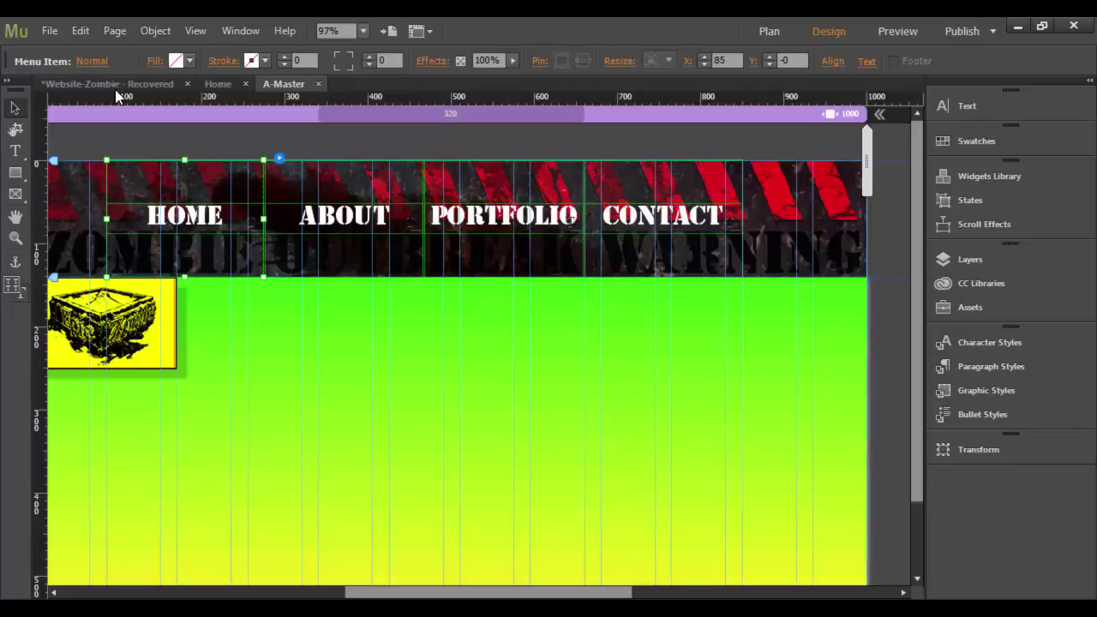
Give the Home menu item's Rollover state a red fill.
click(101, 65)
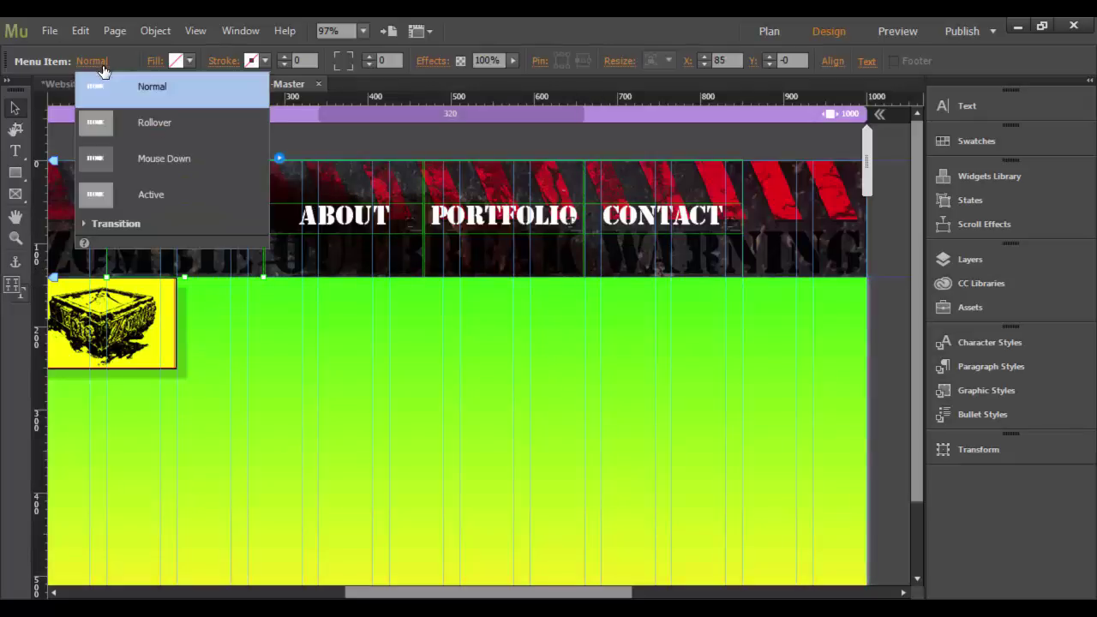
click(155, 126)
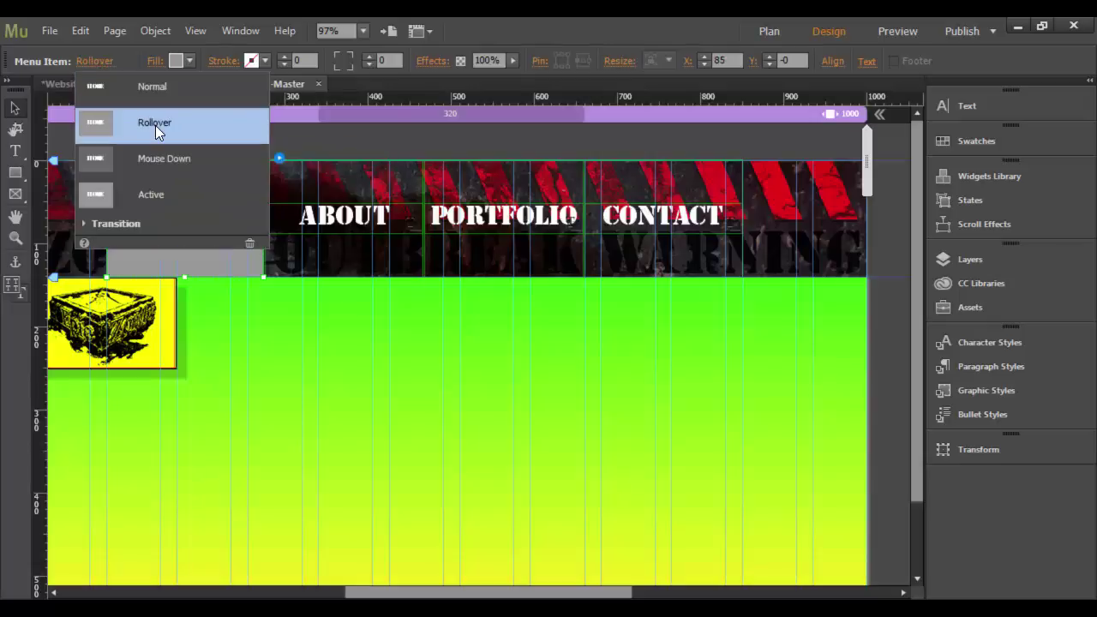
click(189, 60)
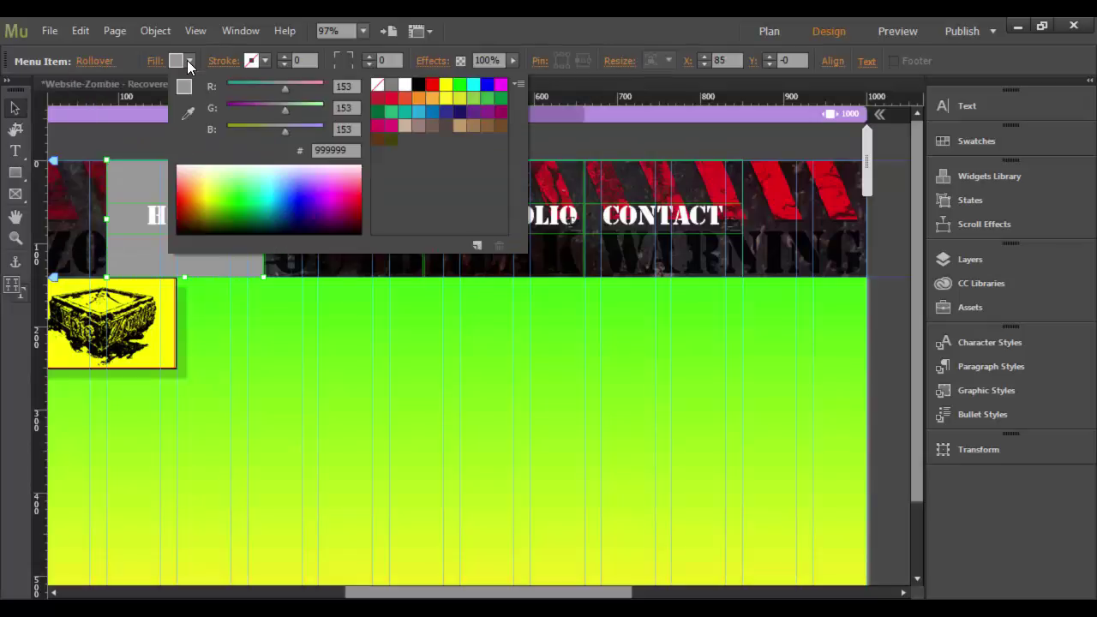
click(432, 84)
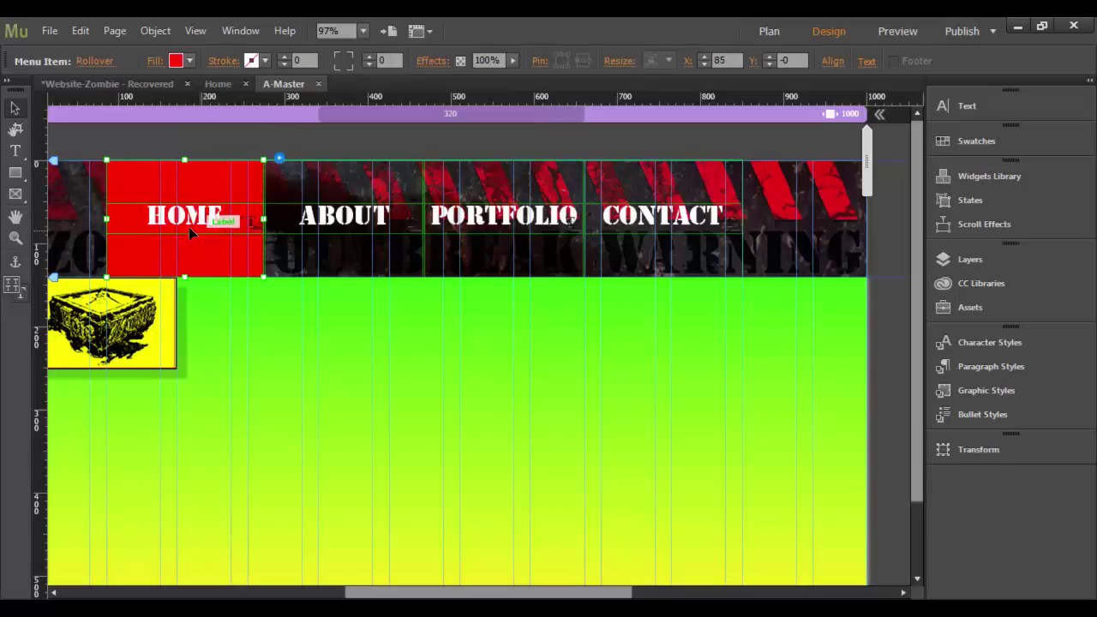
Give the Home menu item's Mouse Down state a red fill (FF0000).
click(94, 61)
click(129, 160)
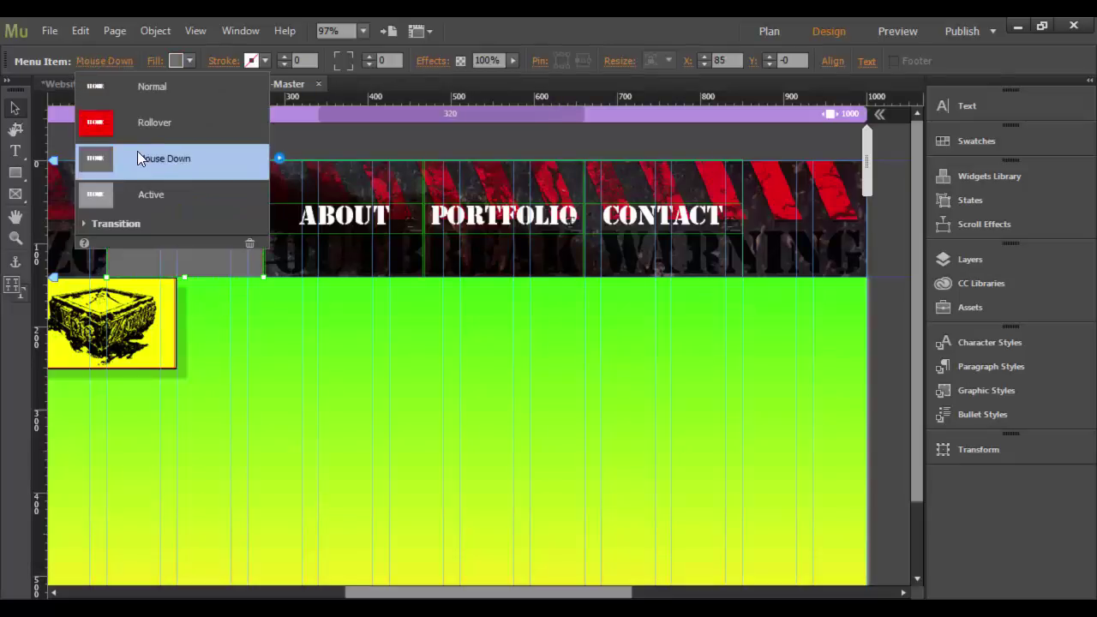
click(187, 60)
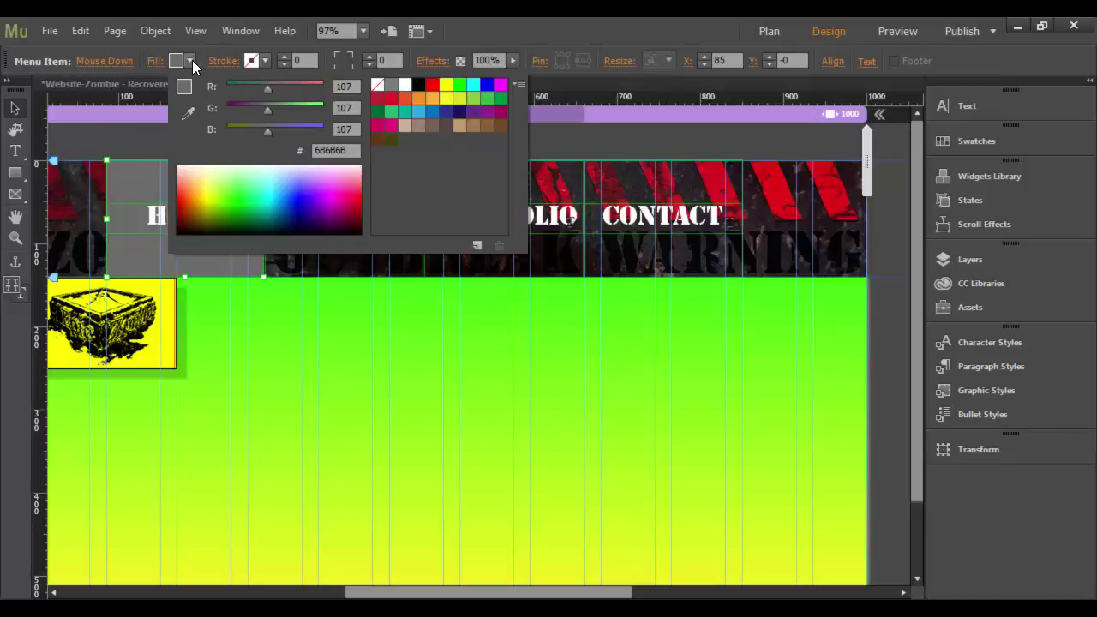
click(432, 83)
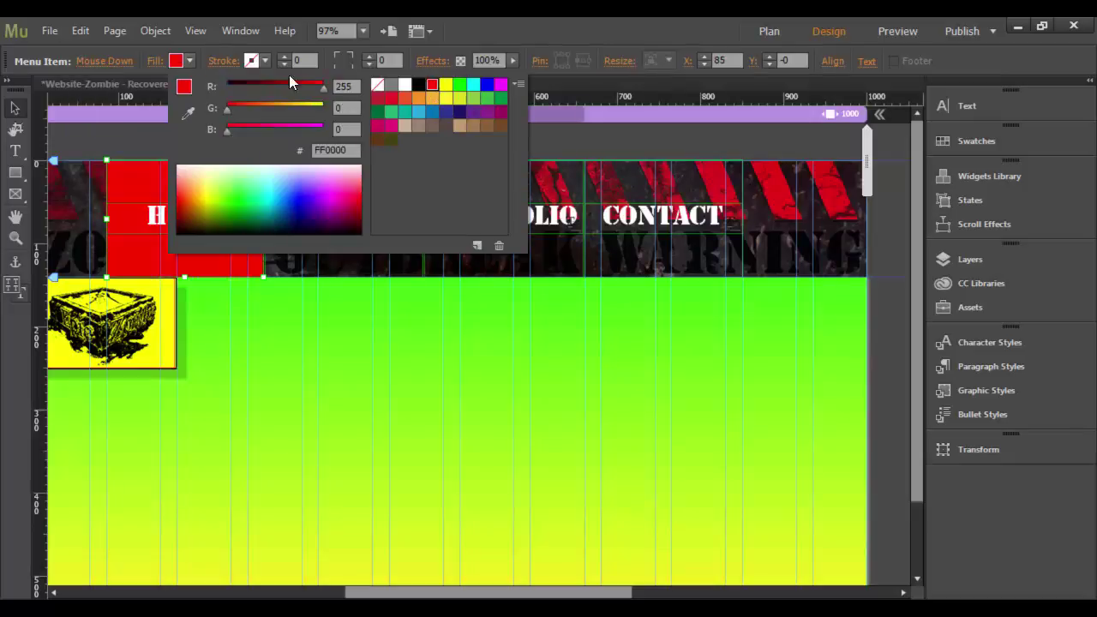
Give the Home menu item's Active state a red fill (FF0000).
click(105, 62)
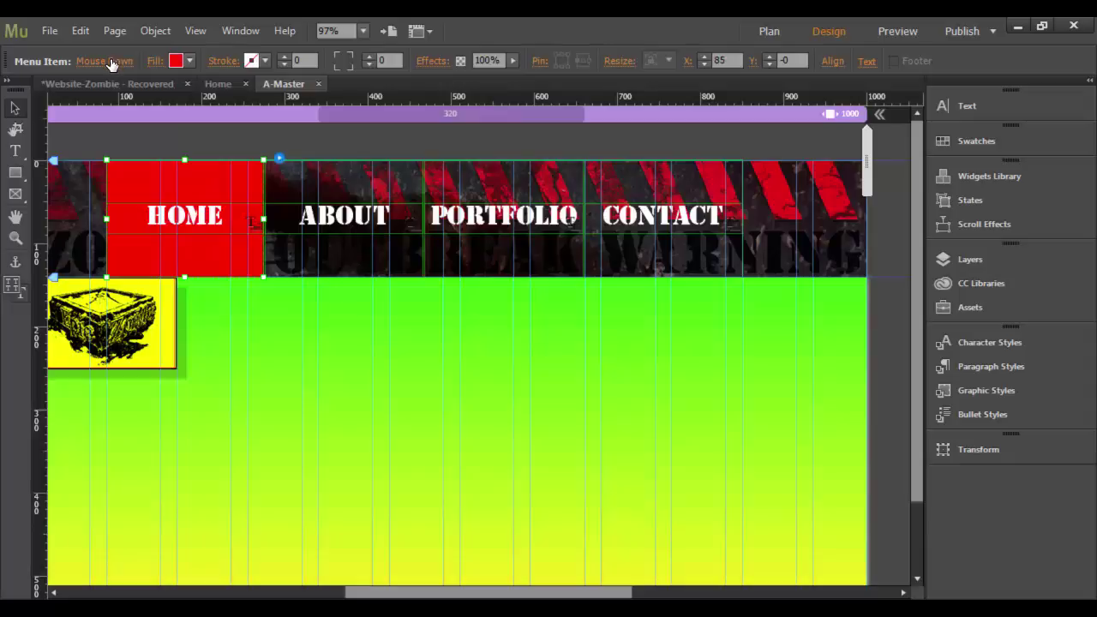
click(109, 63)
click(134, 198)
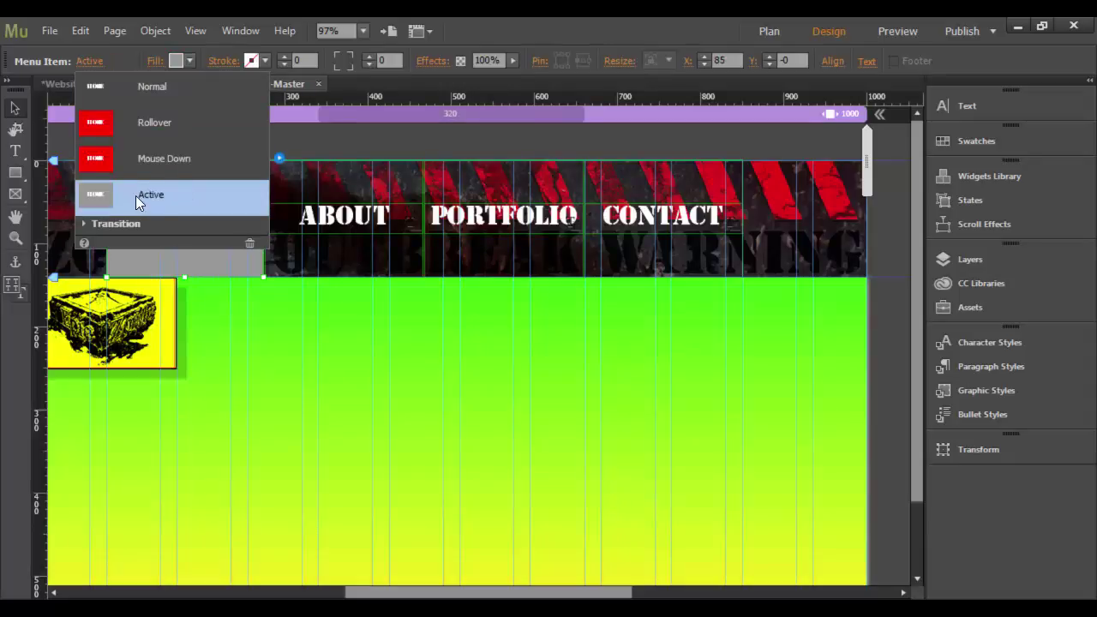
click(193, 62)
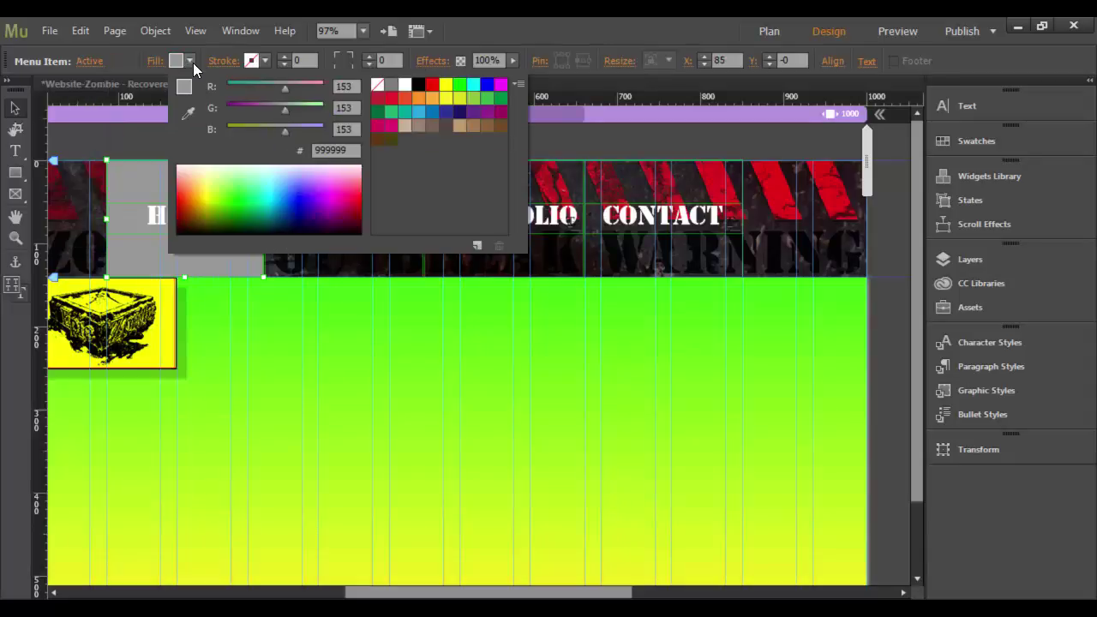
click(433, 84)
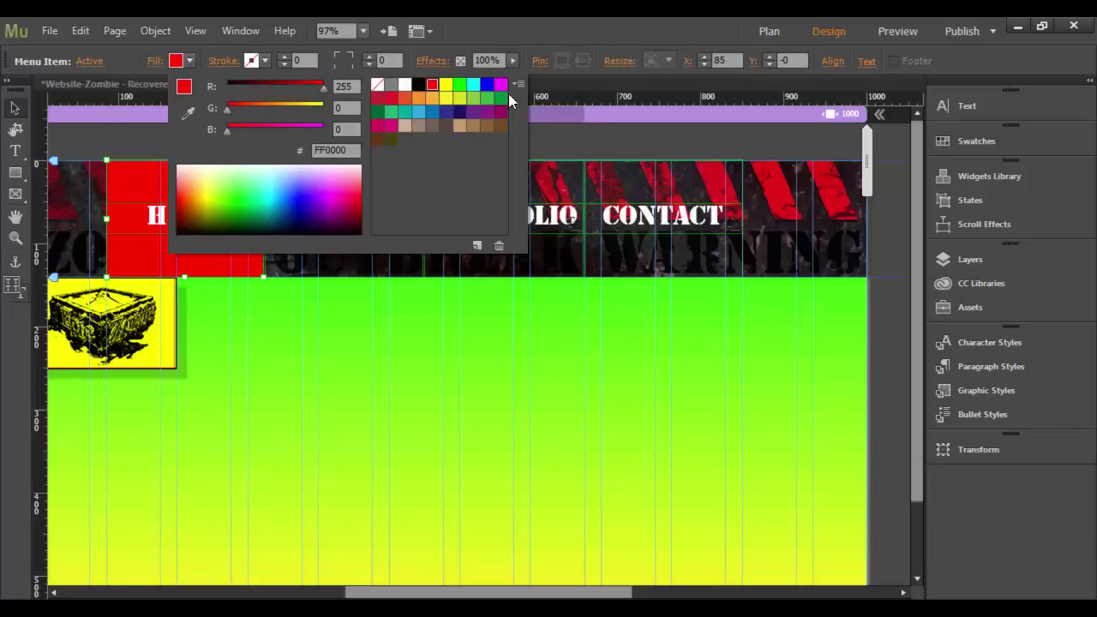
click(578, 82)
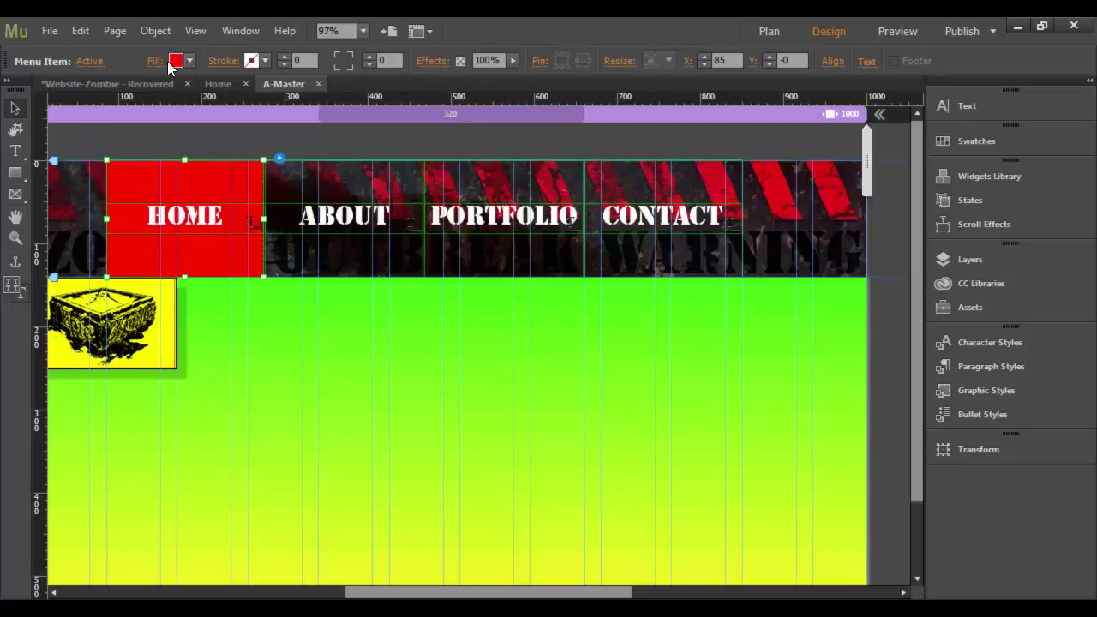
Look at the transition options available for the Home menu item's states.
click(90, 62)
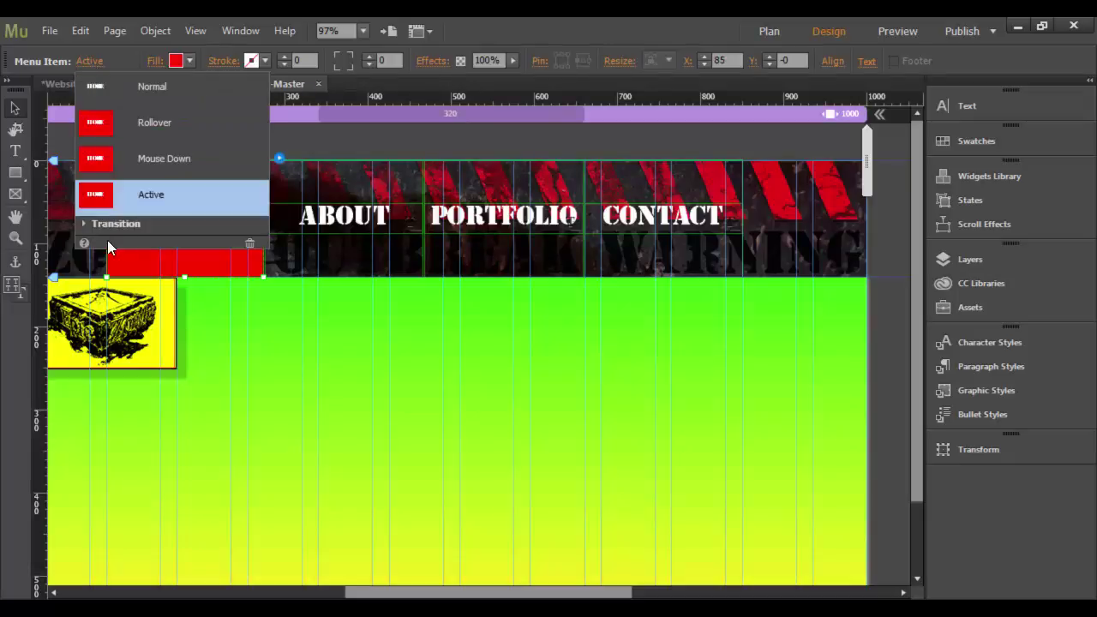
click(83, 223)
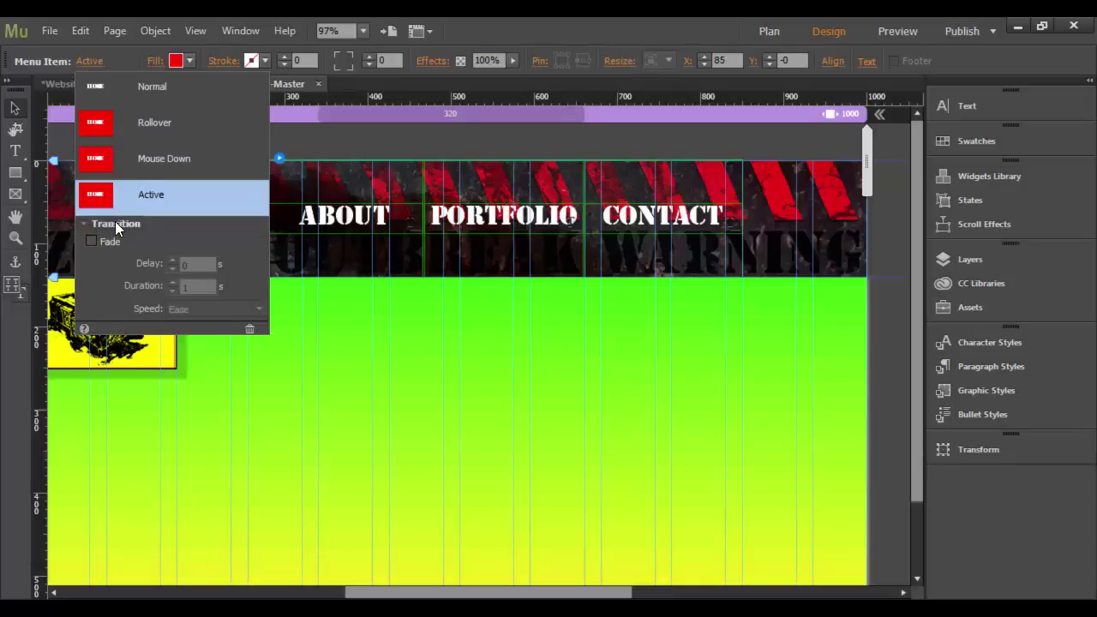
click(358, 79)
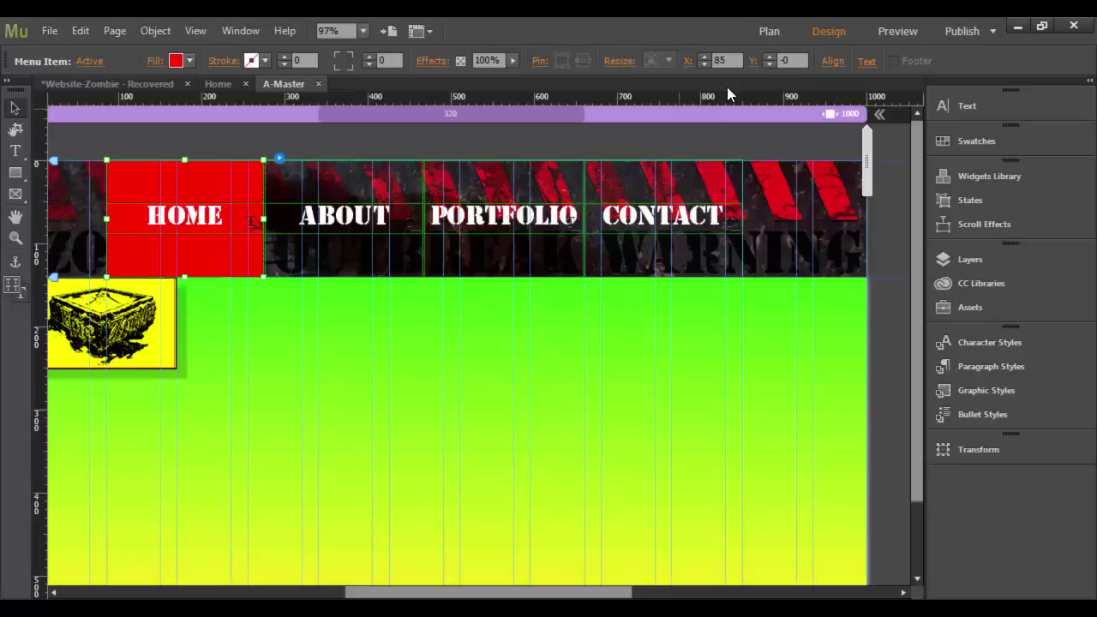
Preview the master page and test the menu's rollover and active fills by visiting pages such as Home and Contact, then leave the preview.
click(896, 27)
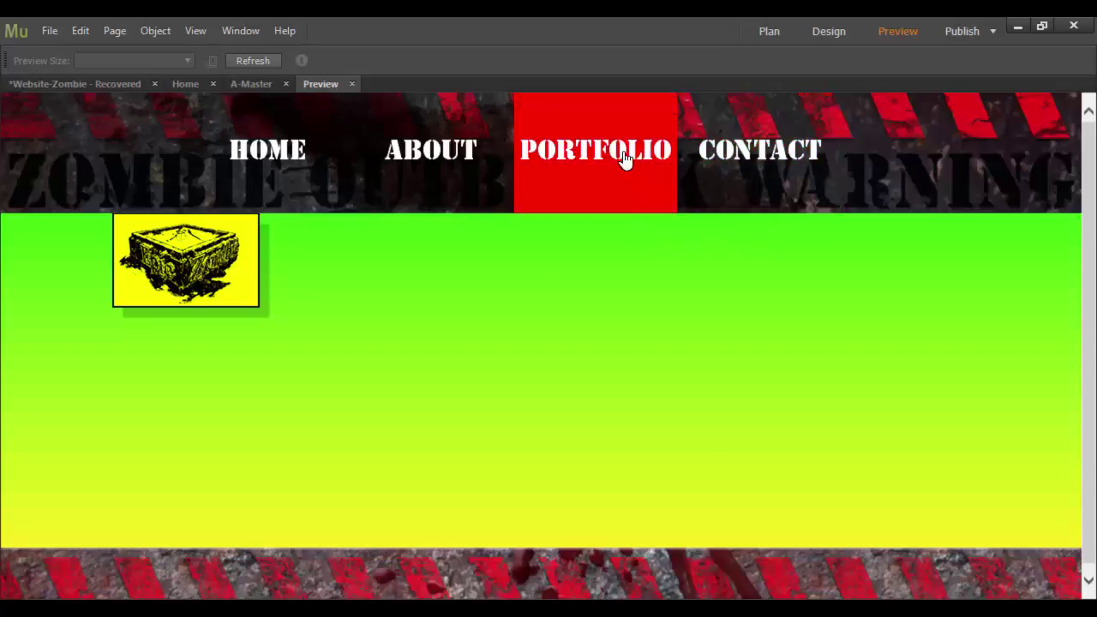
click(396, 151)
click(257, 154)
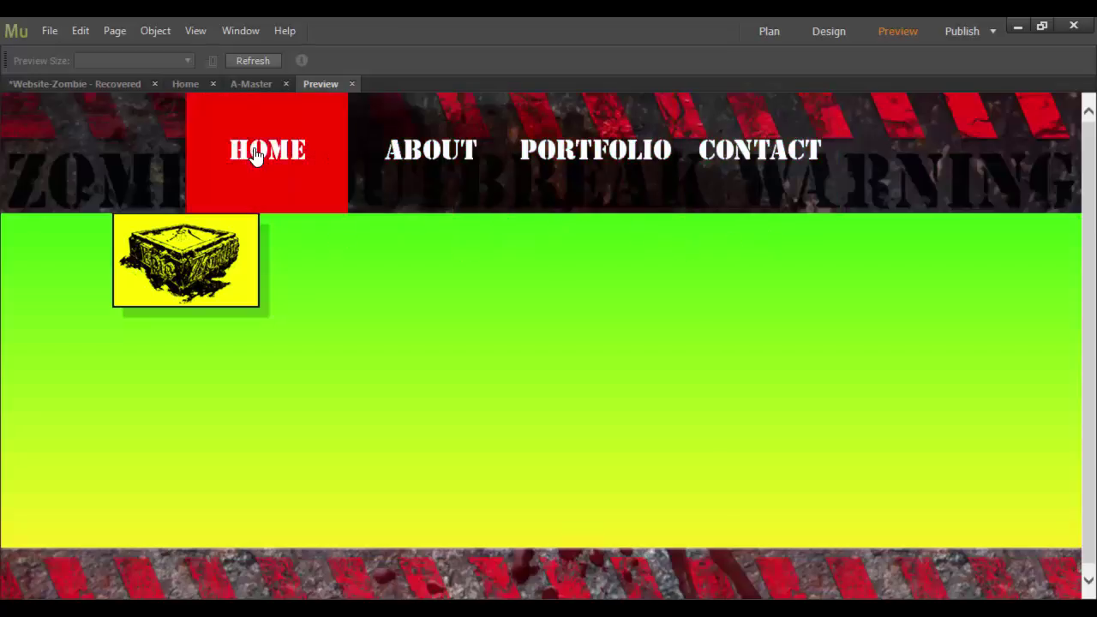
click(419, 166)
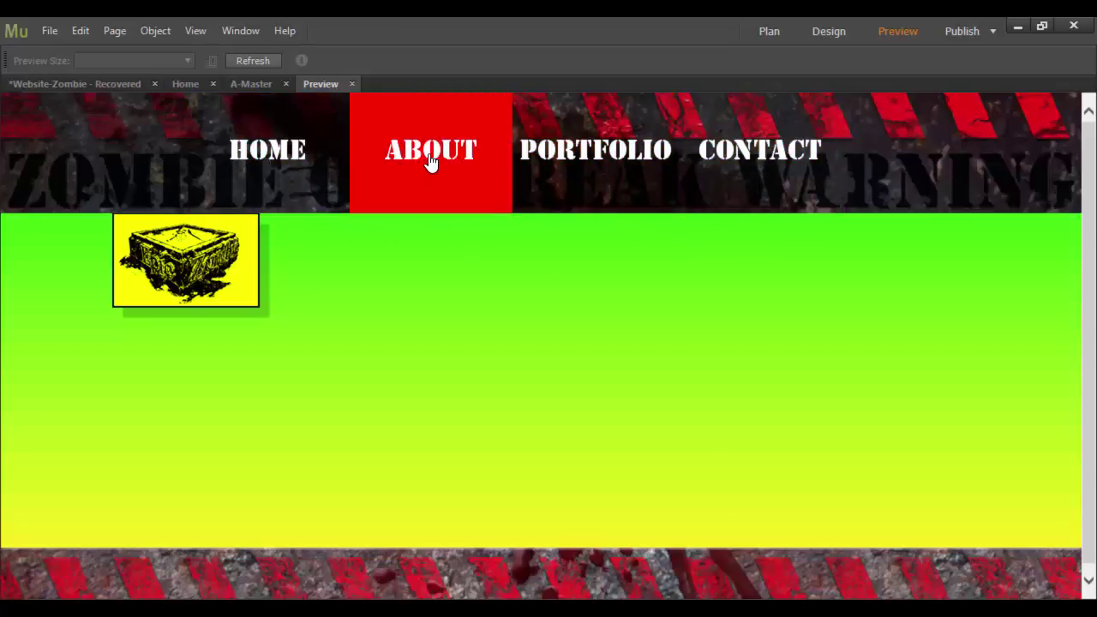
key(ctrl+shift+e)
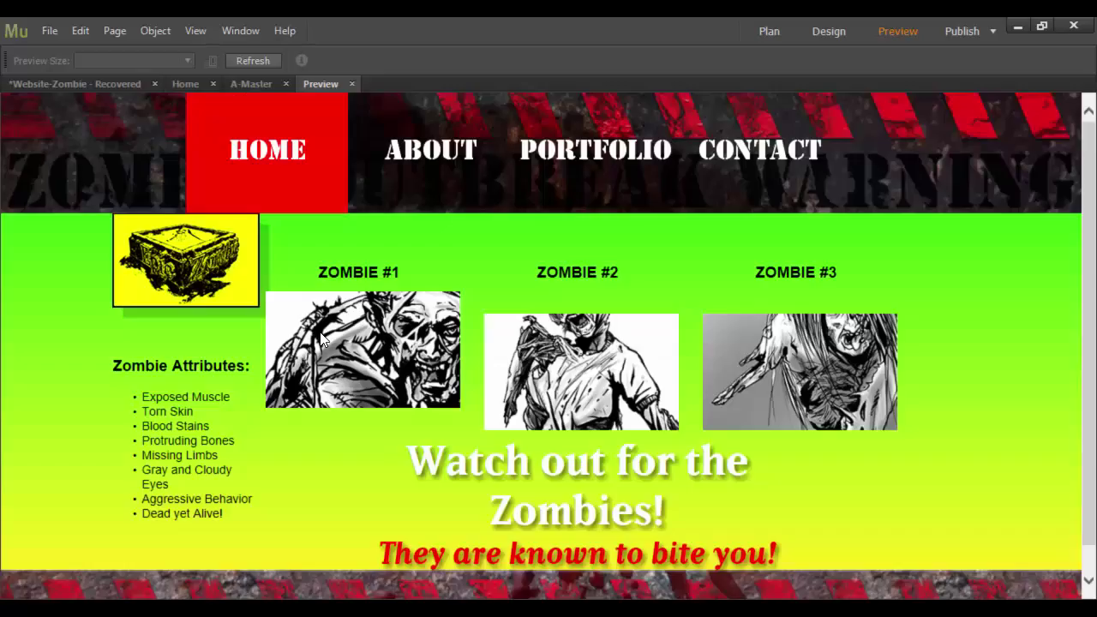
click(674, 166)
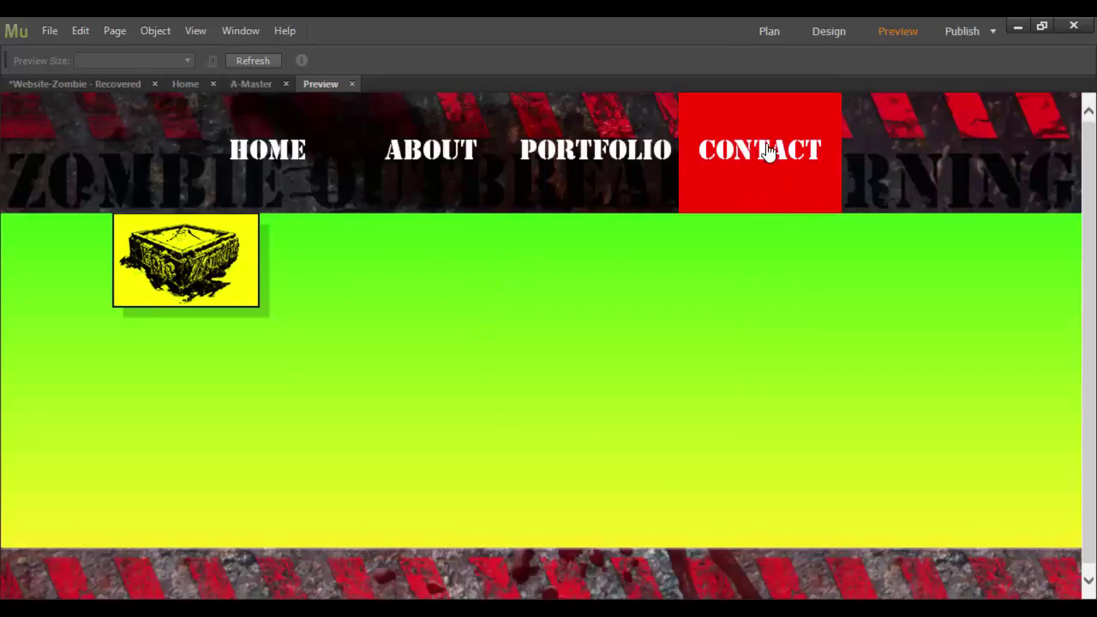
click(276, 147)
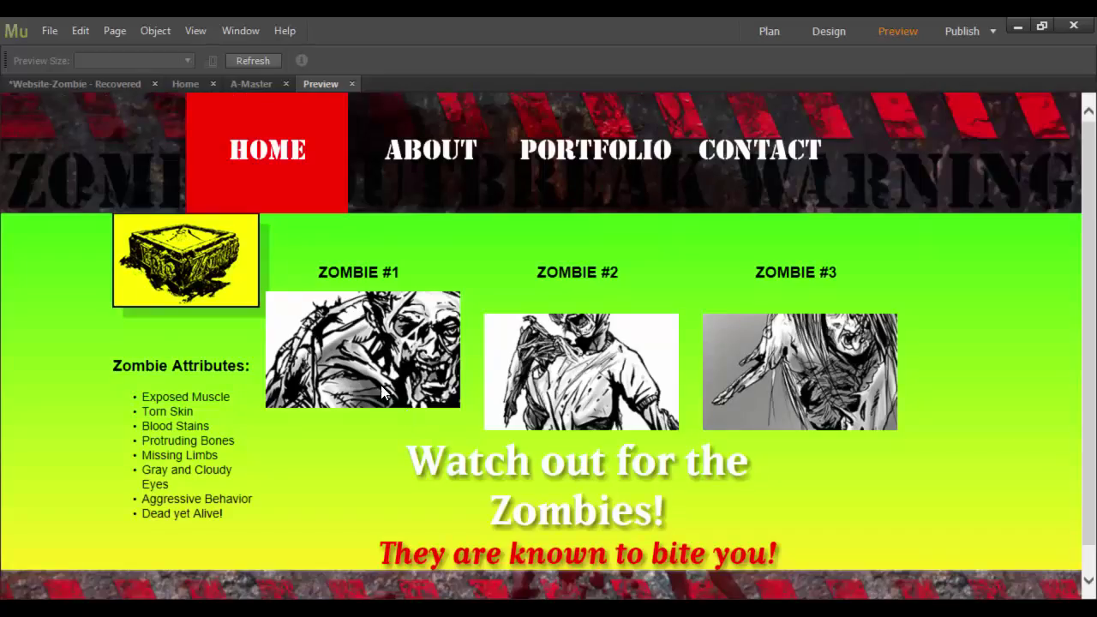
click(352, 84)
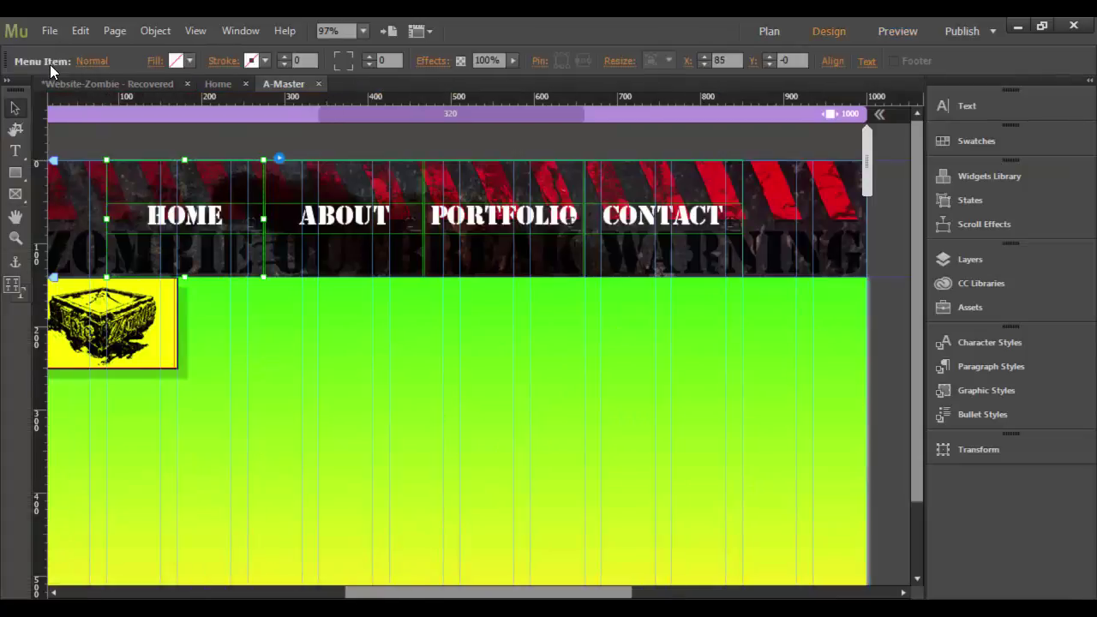
Enable a Fade transition on the Home menu item with a 0.2 s delay, 0.3 s duration and Ease In/Out speed.
click(93, 62)
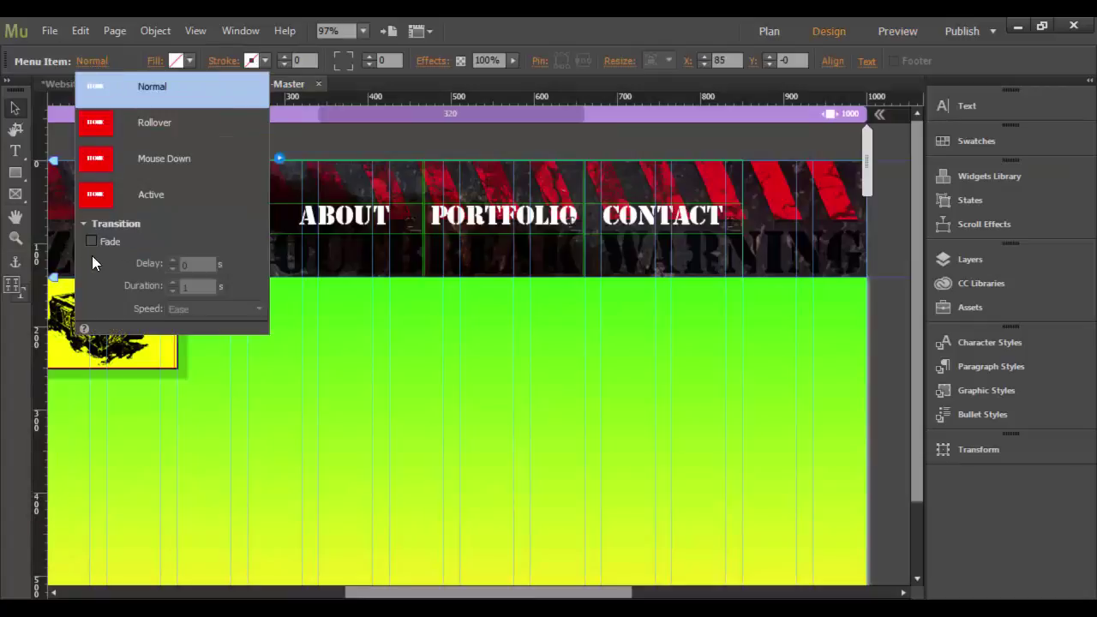
click(92, 242)
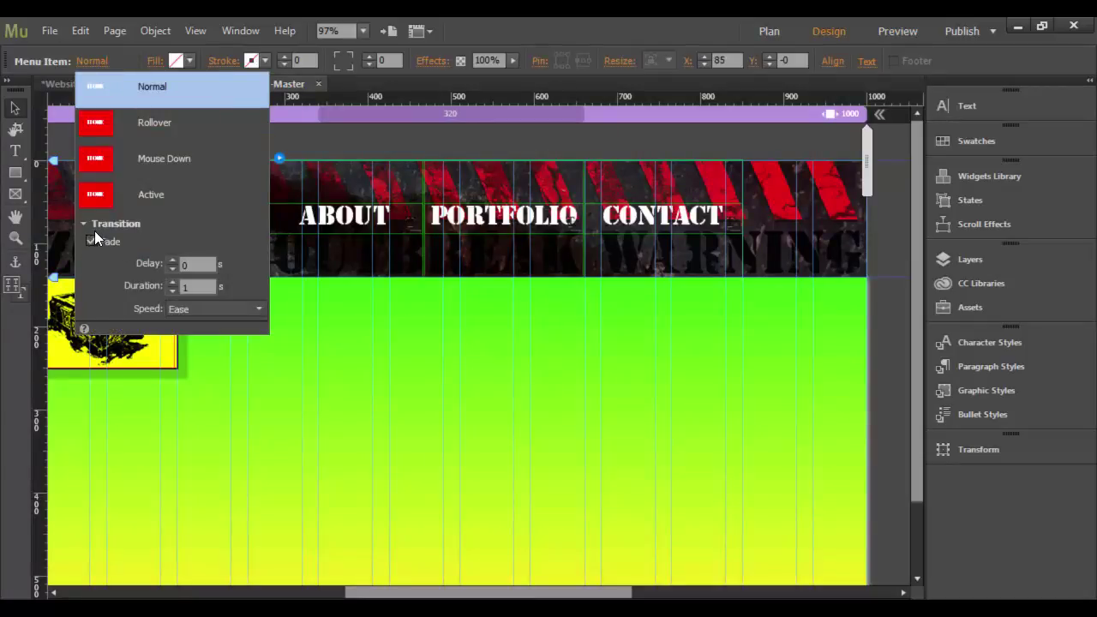
click(173, 293)
click(171, 261)
click(172, 261)
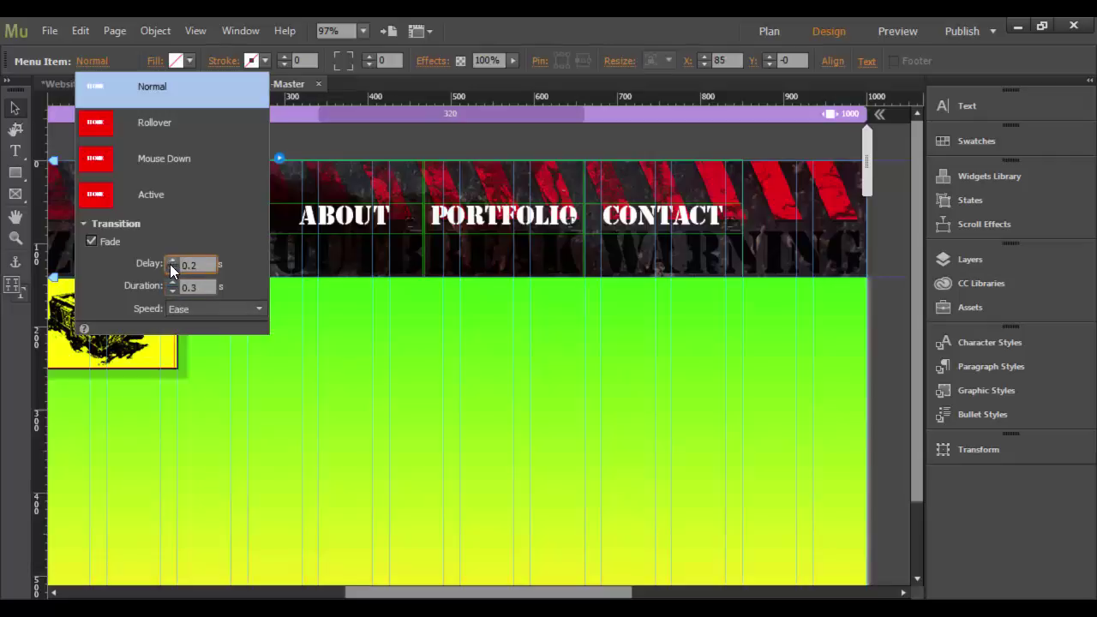
click(194, 308)
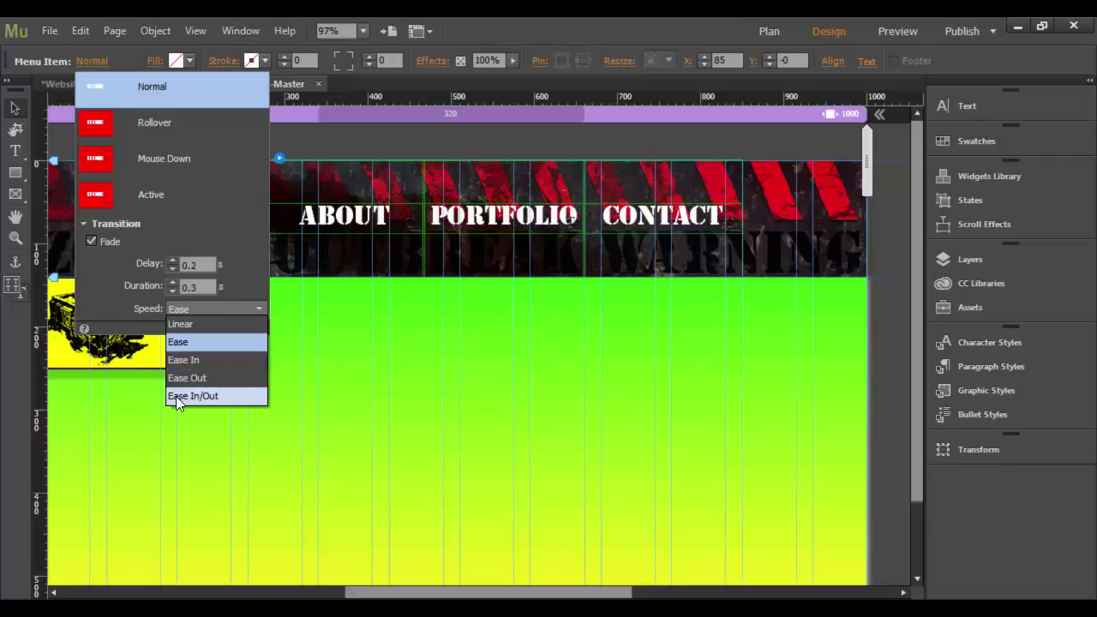
click(211, 396)
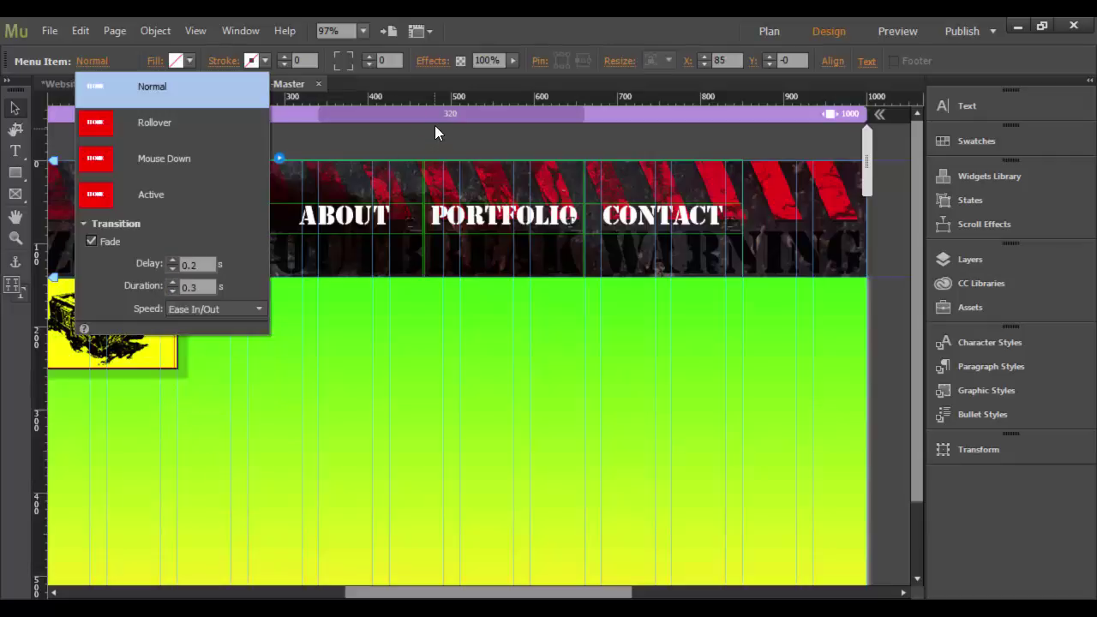
click(475, 84)
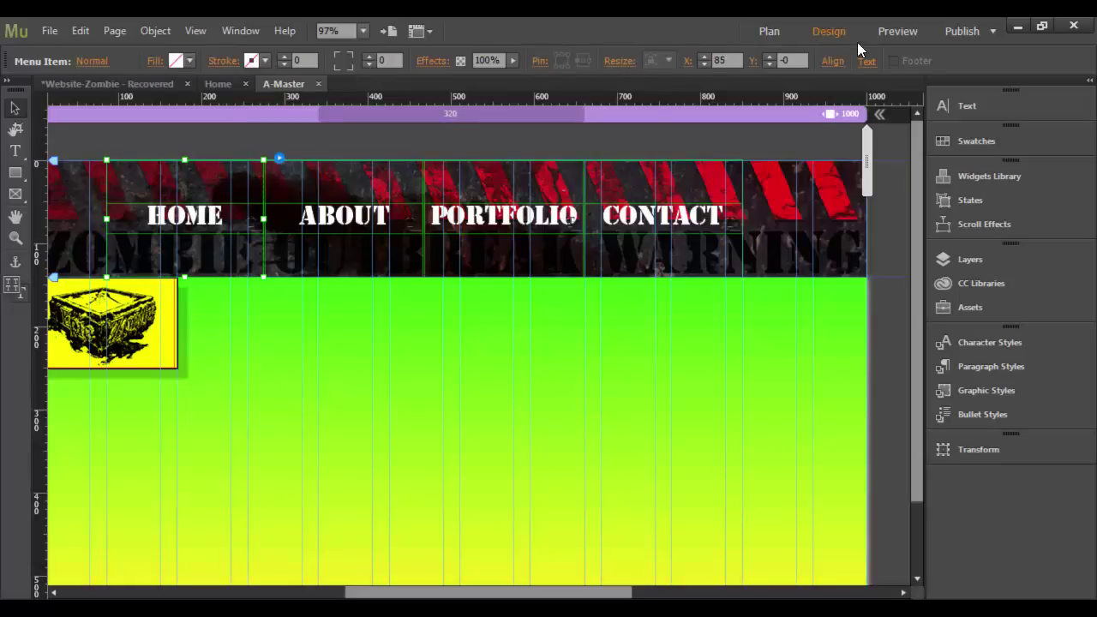
Preview how the menu items fade between their states, then close the preview.
click(890, 32)
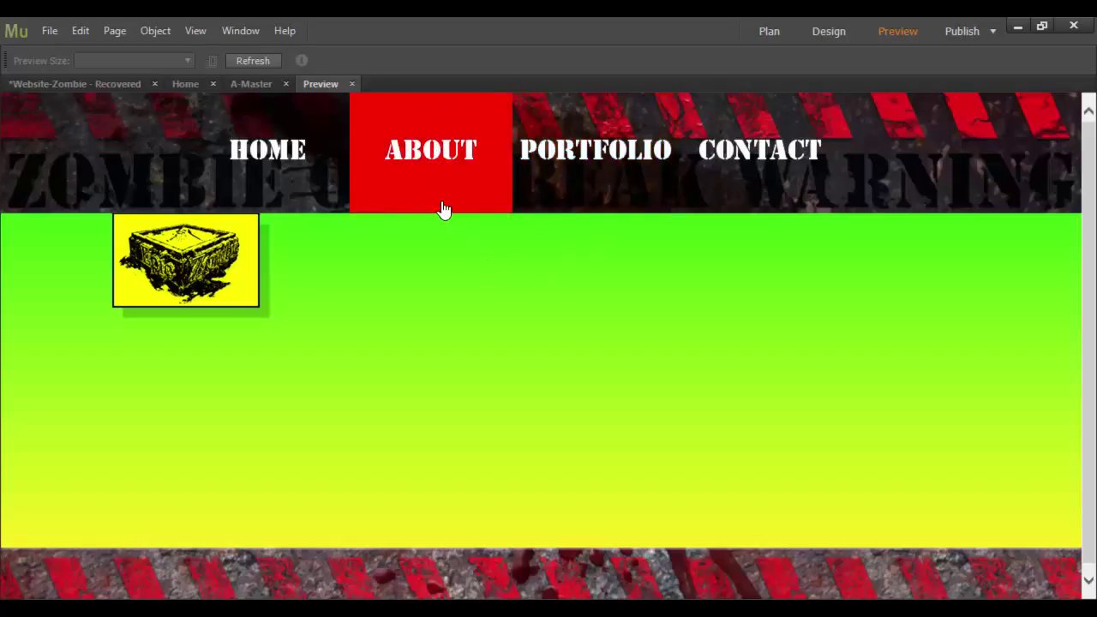
click(563, 163)
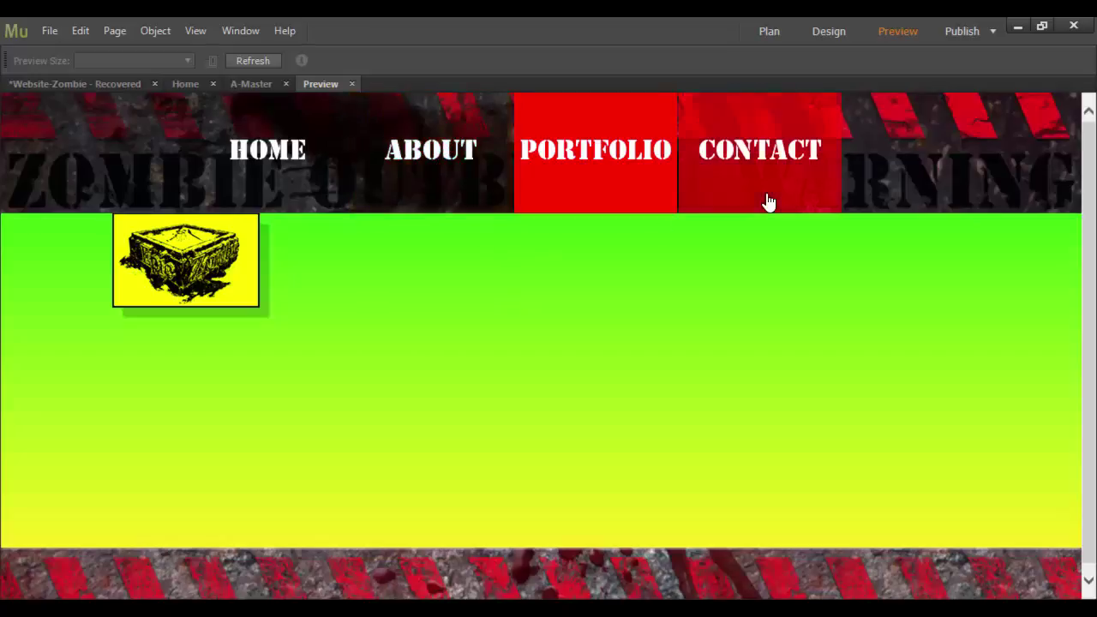
click(352, 83)
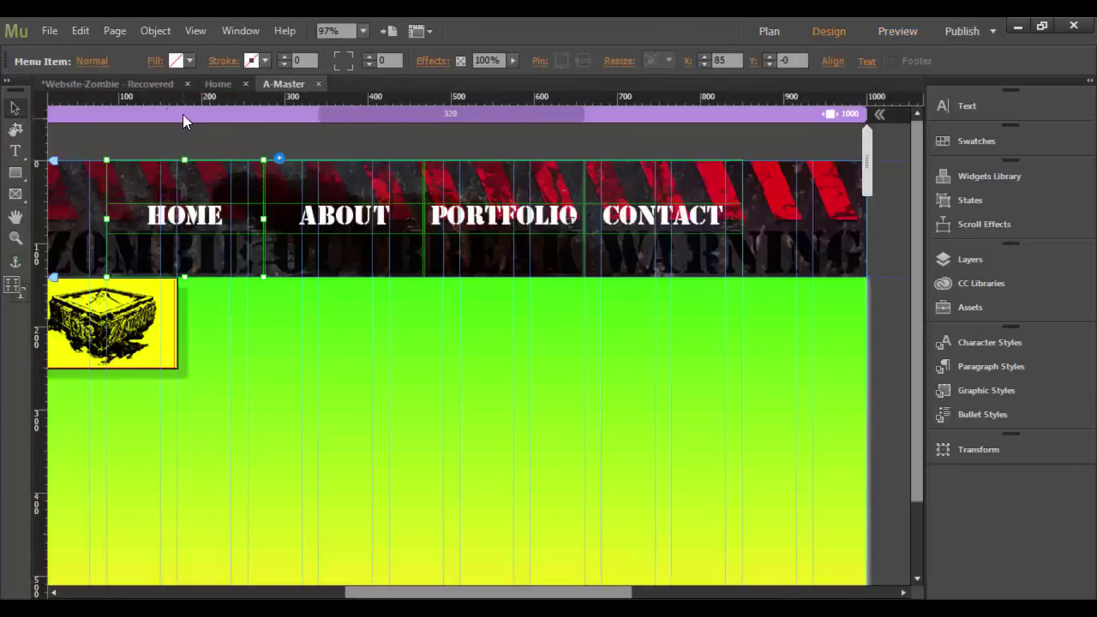
Shorten the delay of the Home menu item's Fade transition.
click(94, 62)
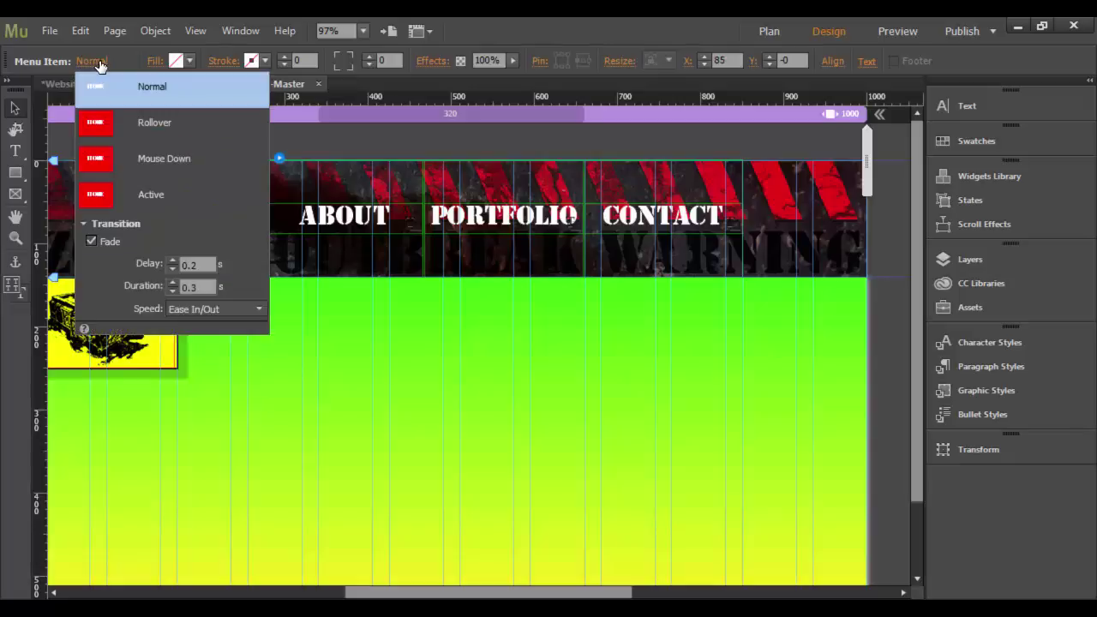
click(169, 270)
click(632, 94)
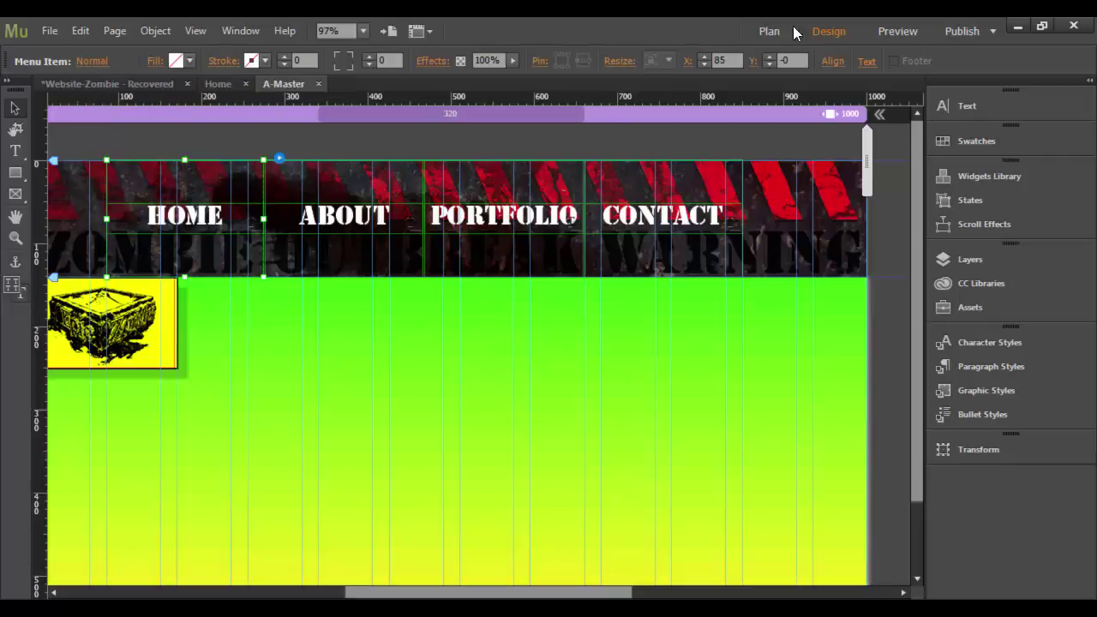
Preview the page with the shorter fade delay and test the About, Portfolio and Contact menu links.
click(915, 34)
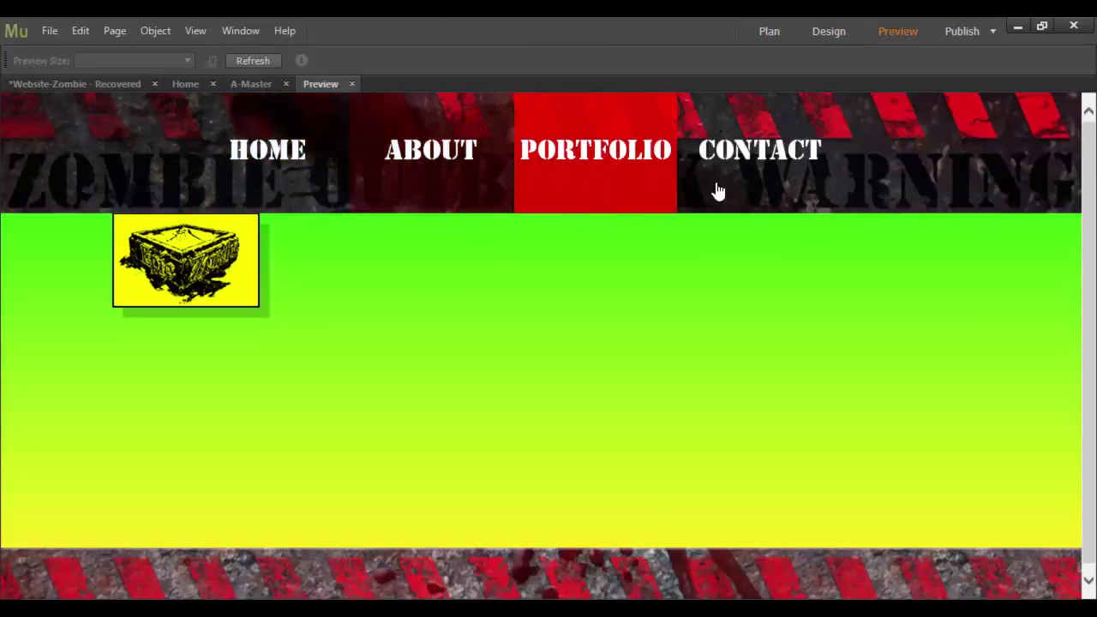
click(746, 166)
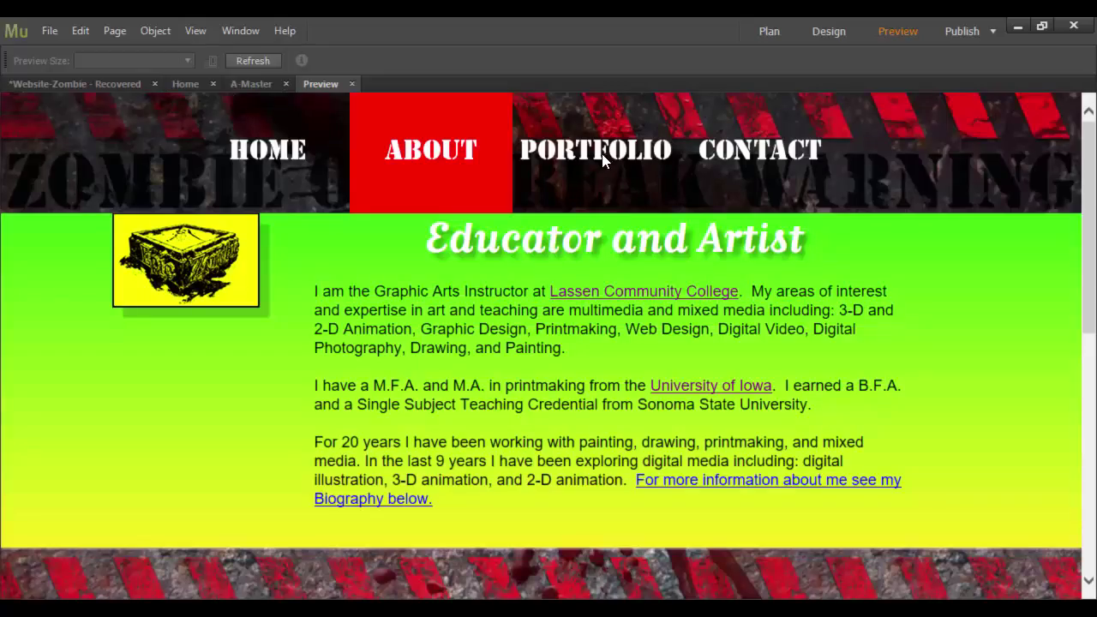
click(602, 153)
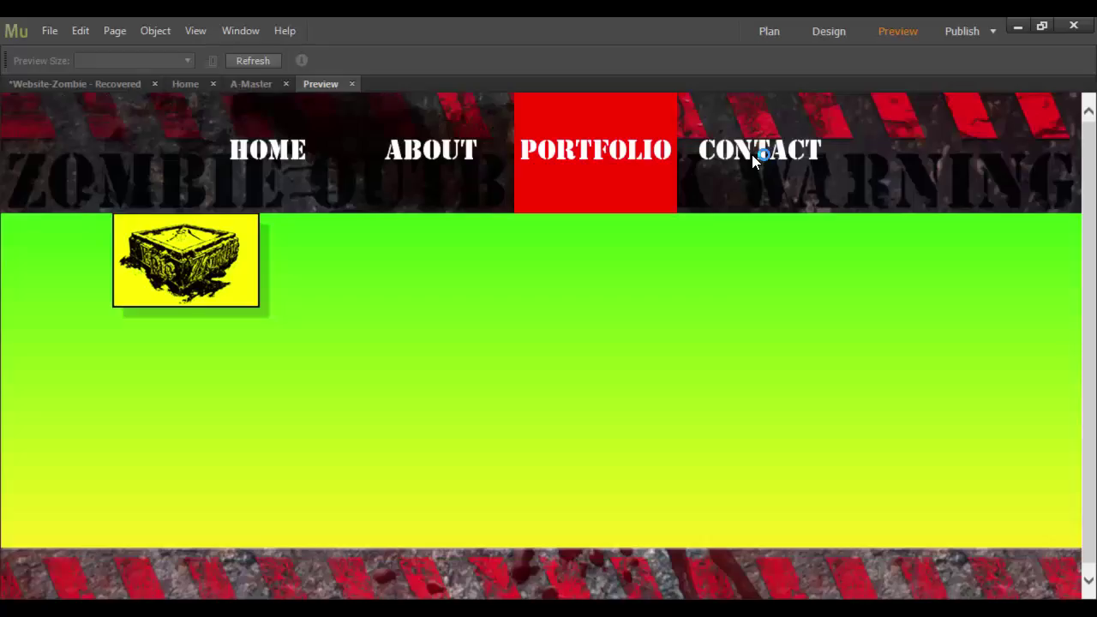
click(752, 155)
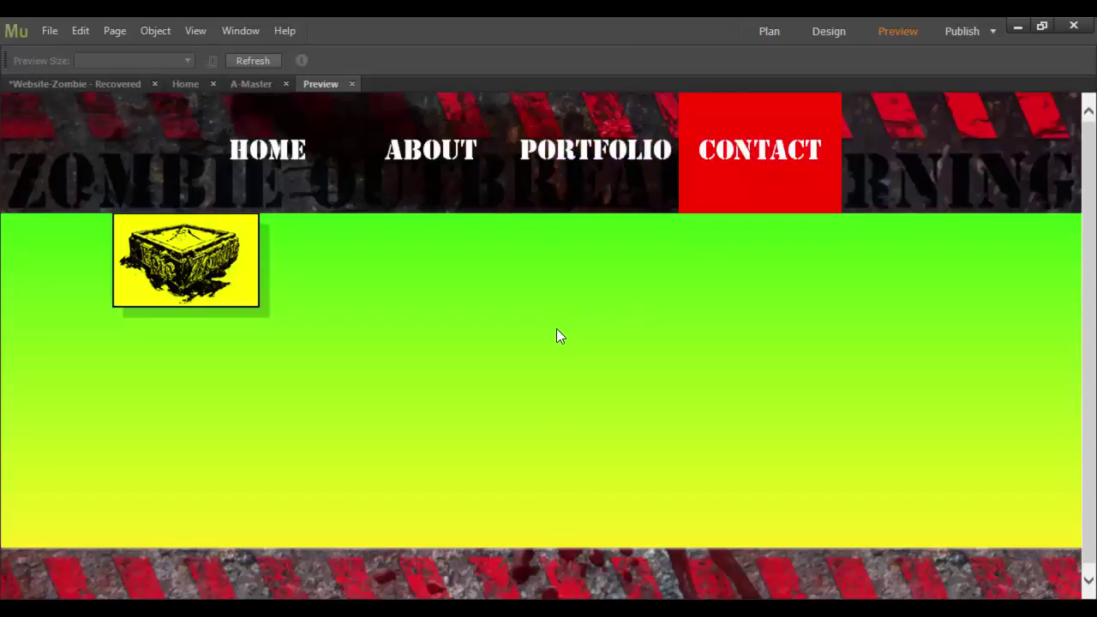